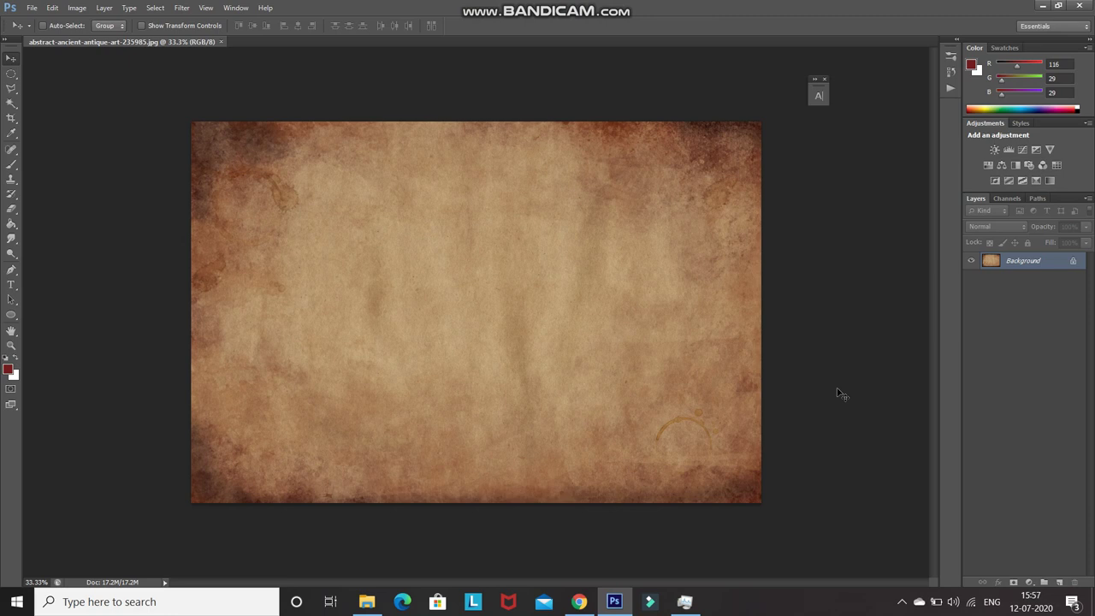
Step: Add a Brightness/Contrast adjustment layer with brightness set to 20
left_click(1029, 581)
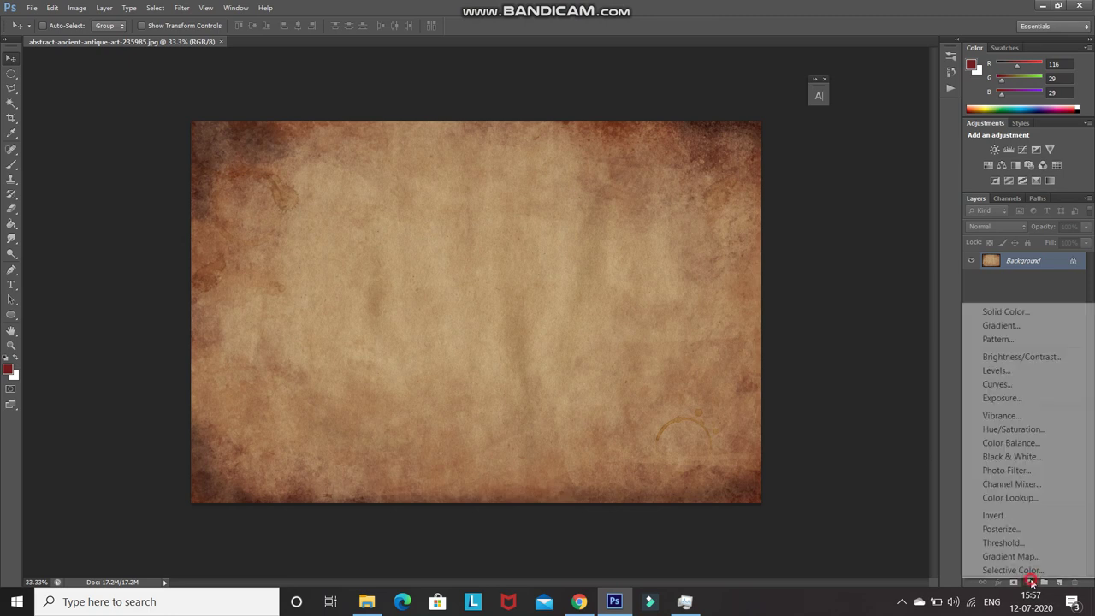
left_click(1001, 356)
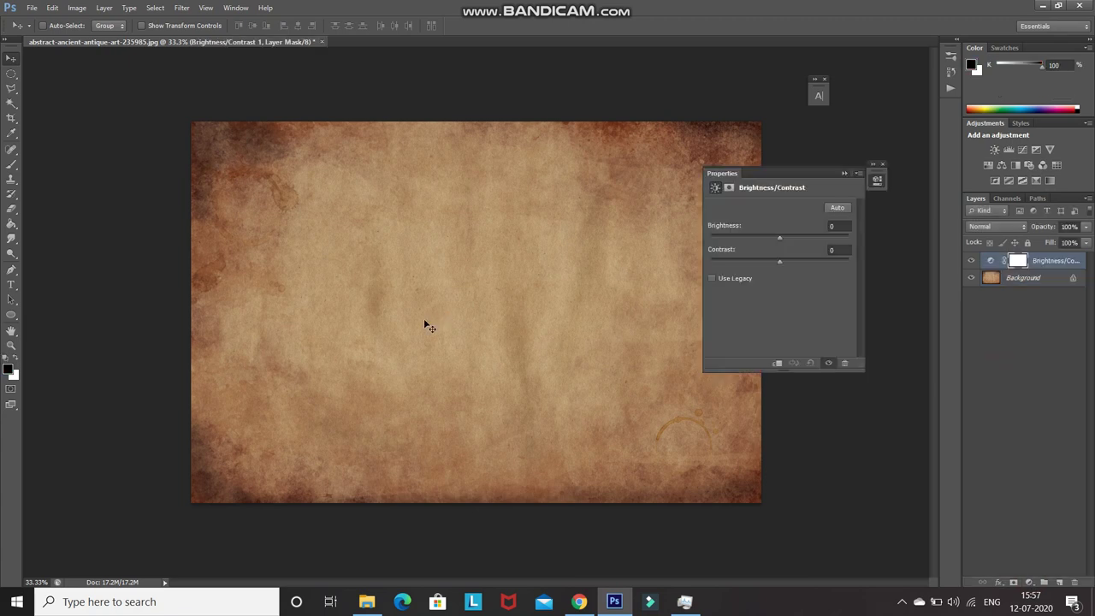
left_click(843, 226)
type("20")
key("Return")
left_click(844, 174)
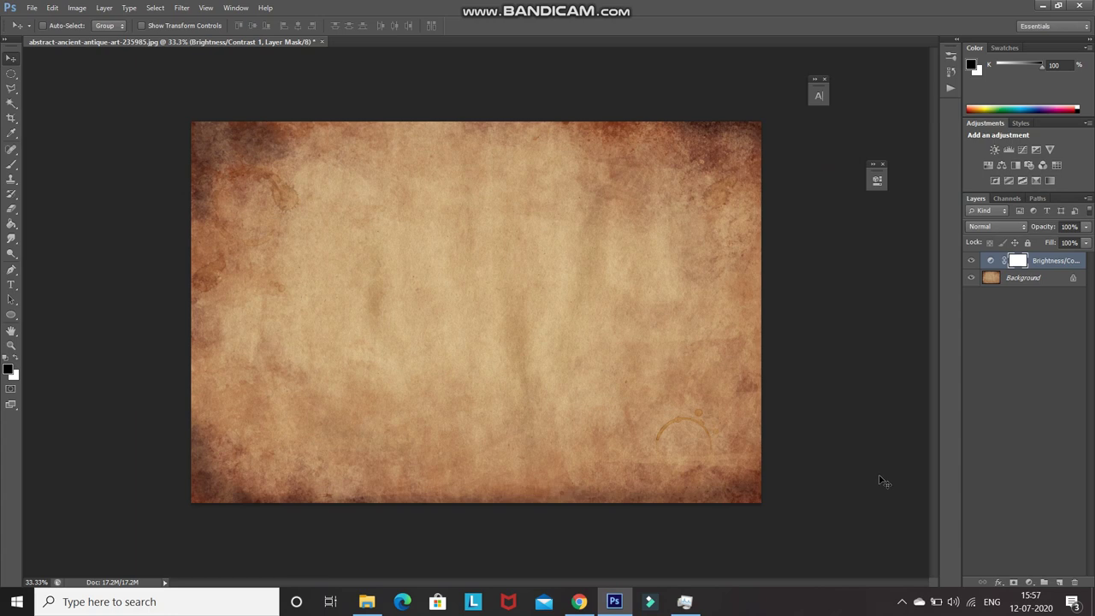
left_click(1030, 581)
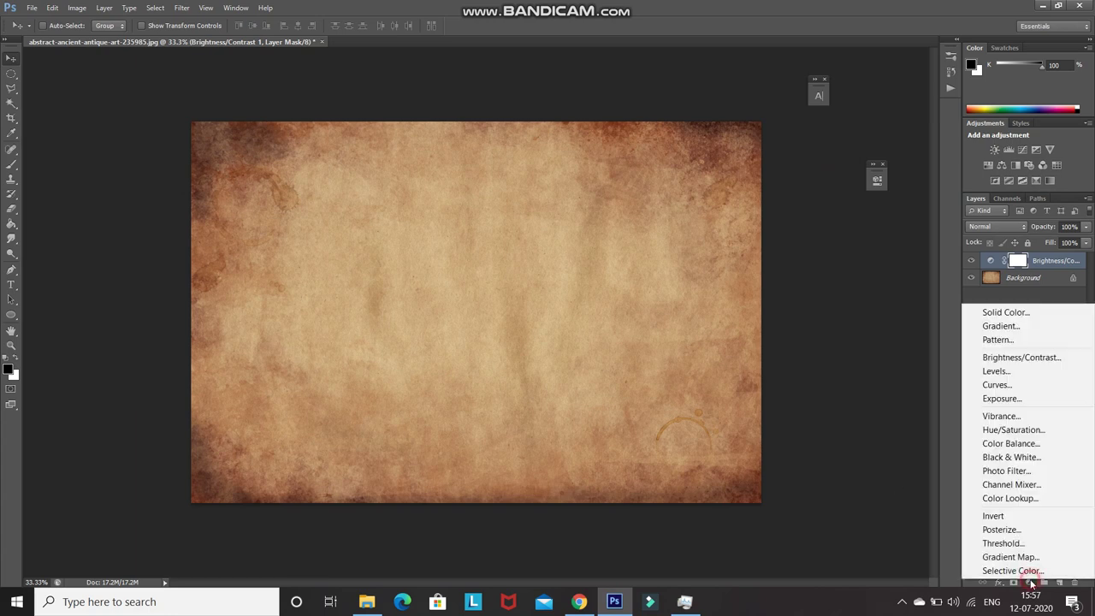
Step: Add a Hue/Saturation adjustment layer with saturation lowered to -50
left_click(1012, 430)
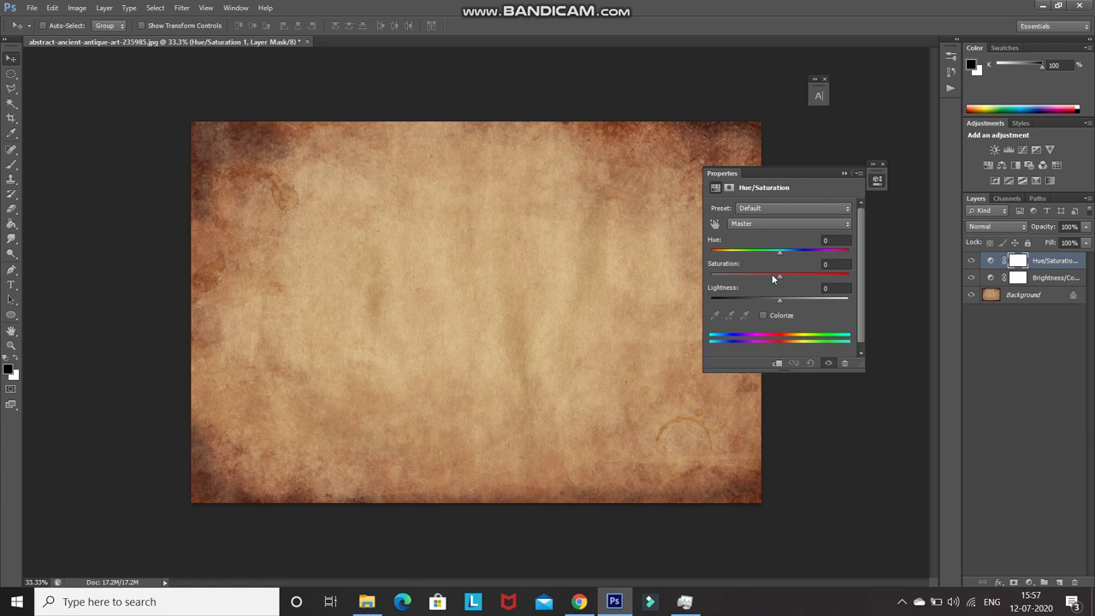
left_click(827, 264)
type("-50")
left_click(890, 309)
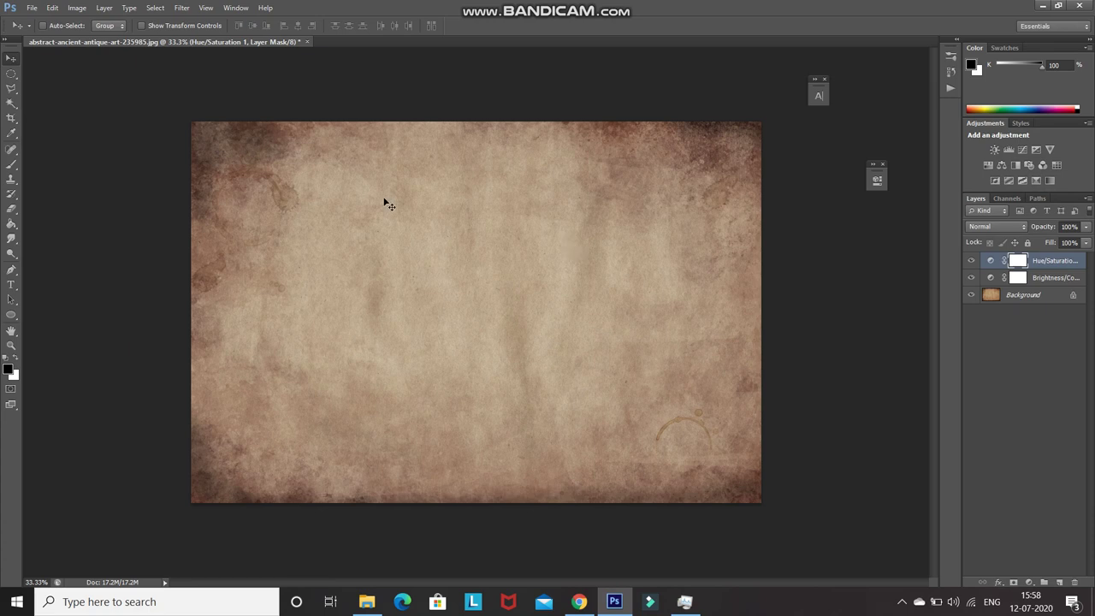
left_click(12, 314)
Step: Set the Ellipse Tool to no fill with a black 20 pt stroke
left_click(47, 333)
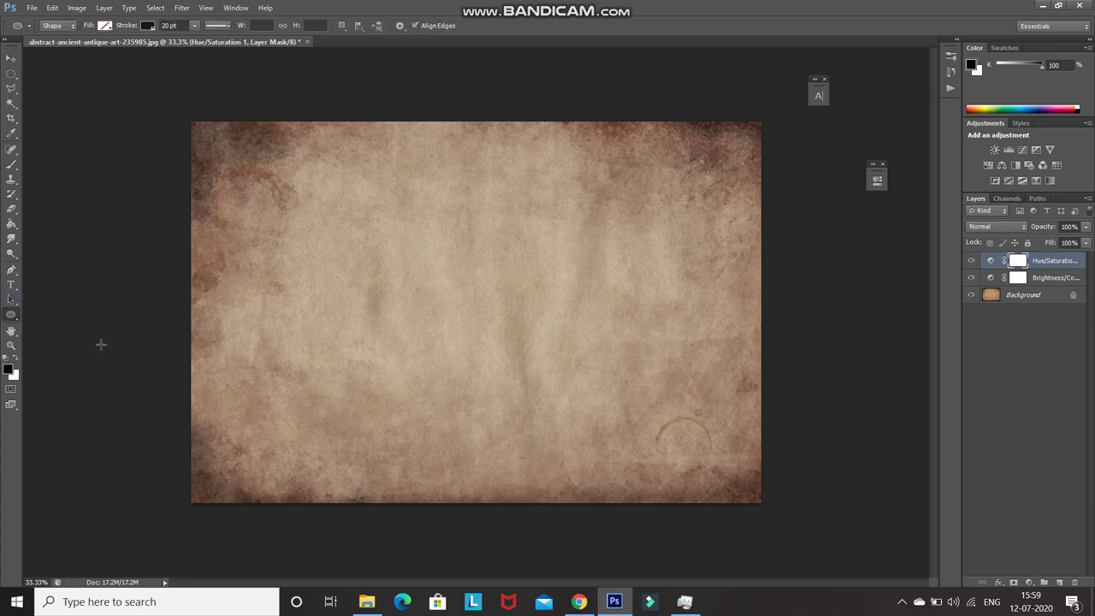
left_click(104, 24)
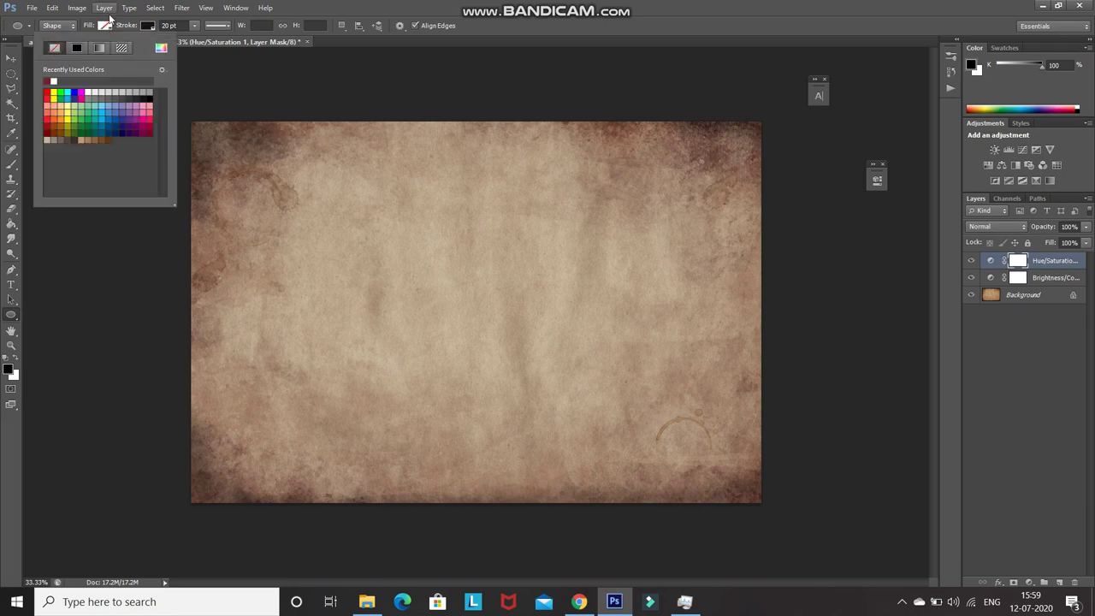
left_click(108, 25)
left_click(147, 25)
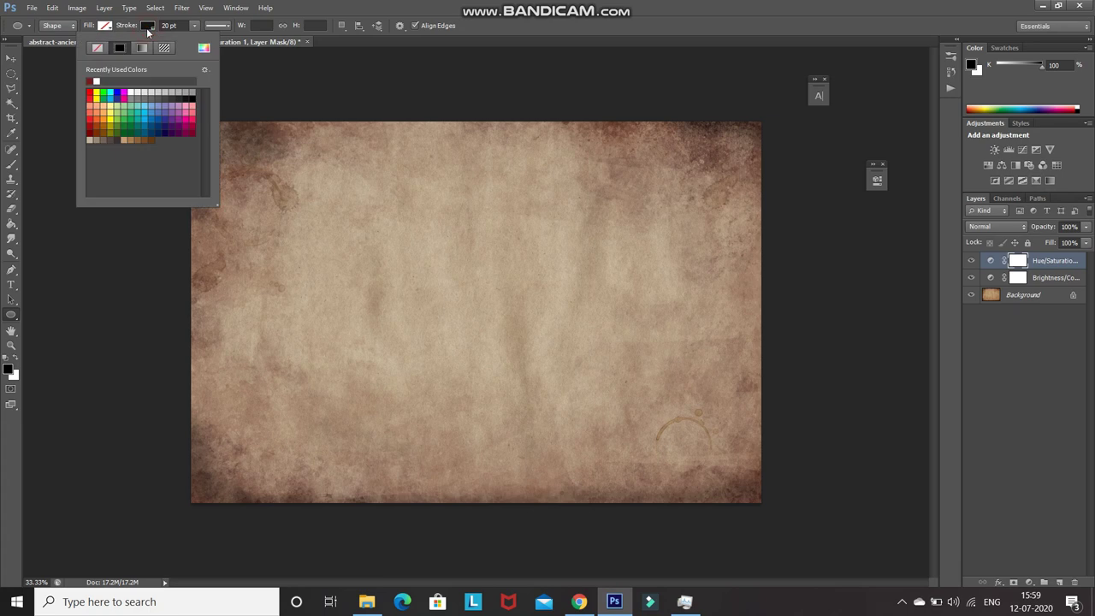
left_click(153, 27)
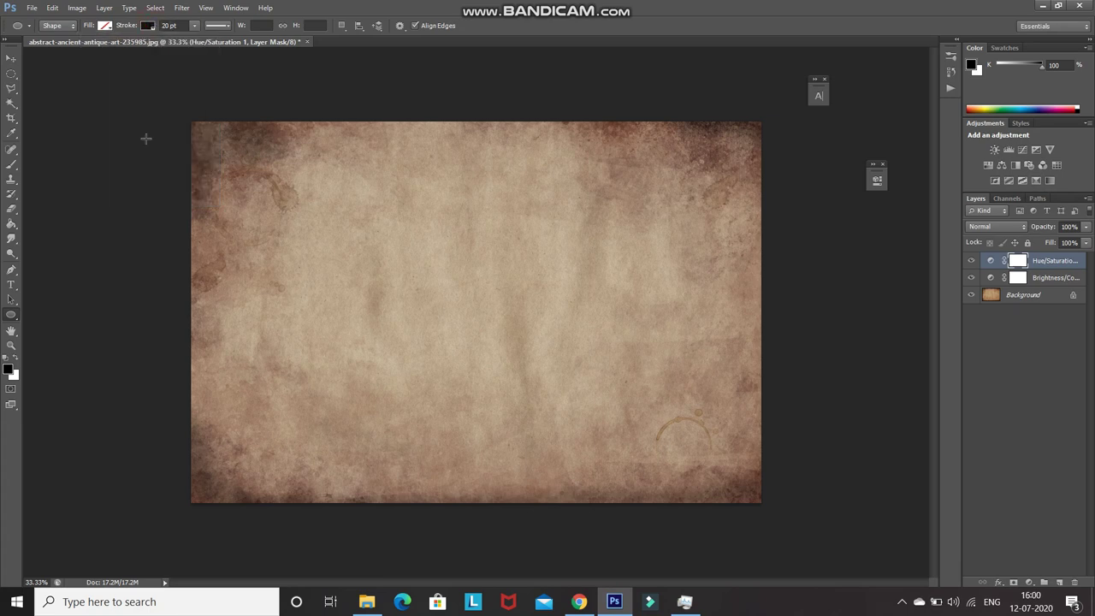
Step: Create a 1183 × 1183 px circle on the canvas
left_click(403, 283)
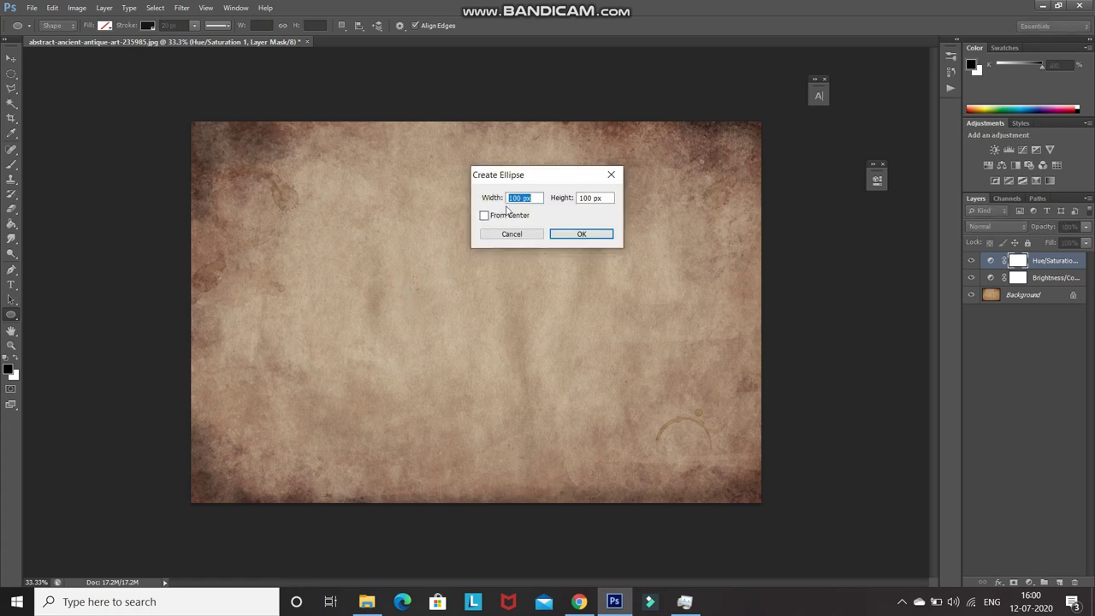
type("1183")
key("Tab")
type("1183")
left_click(564, 234)
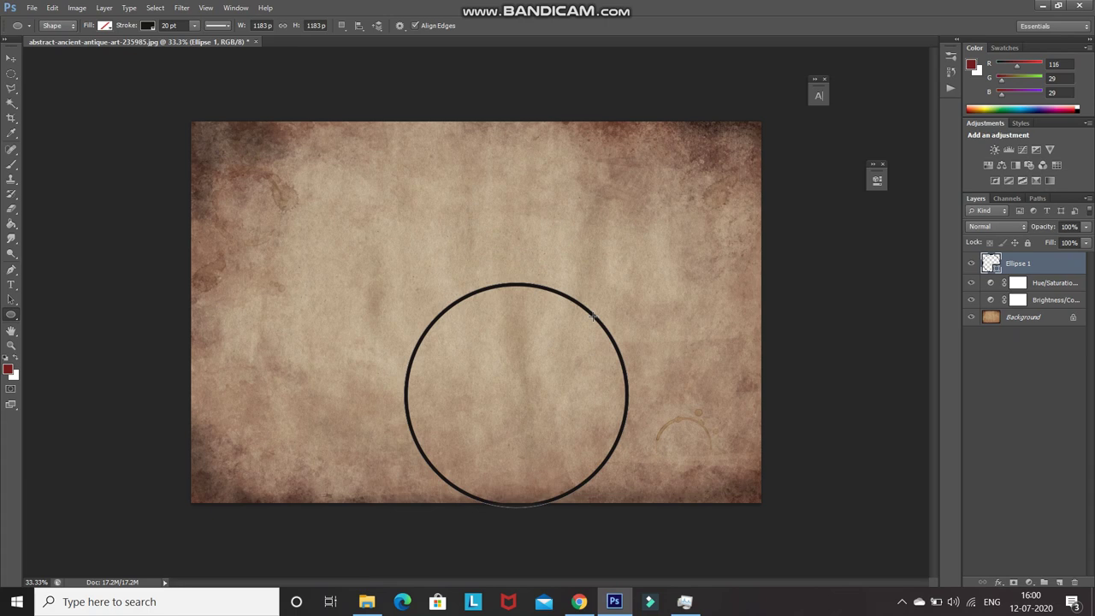
Step: Align the Ellipse 1 circle to the Background's vertical and horizontal centres
left_click(1025, 317, "ctrl")
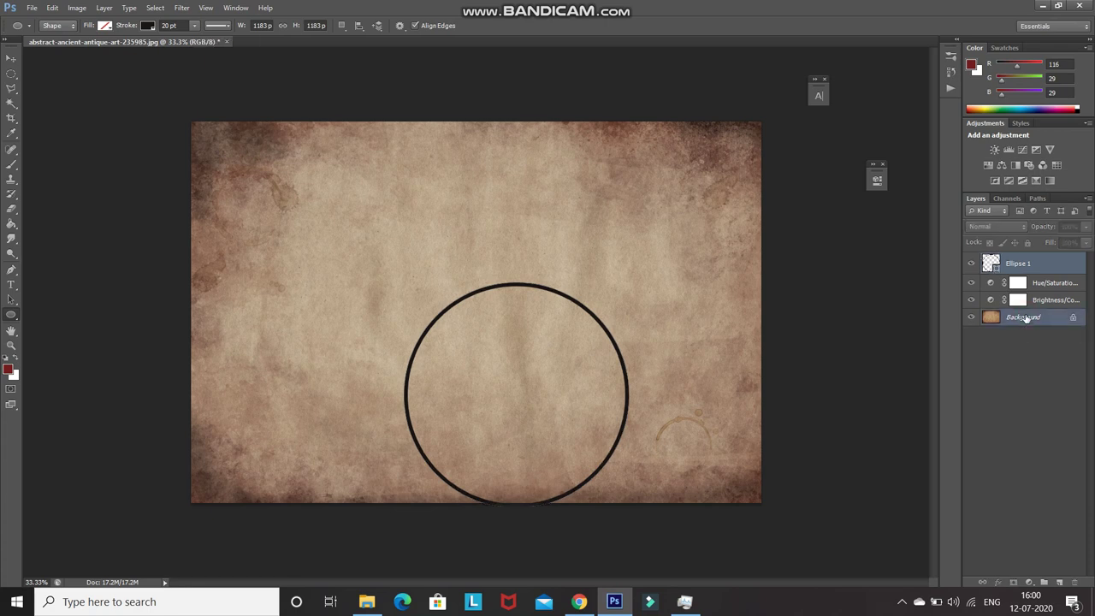
left_click(11, 57)
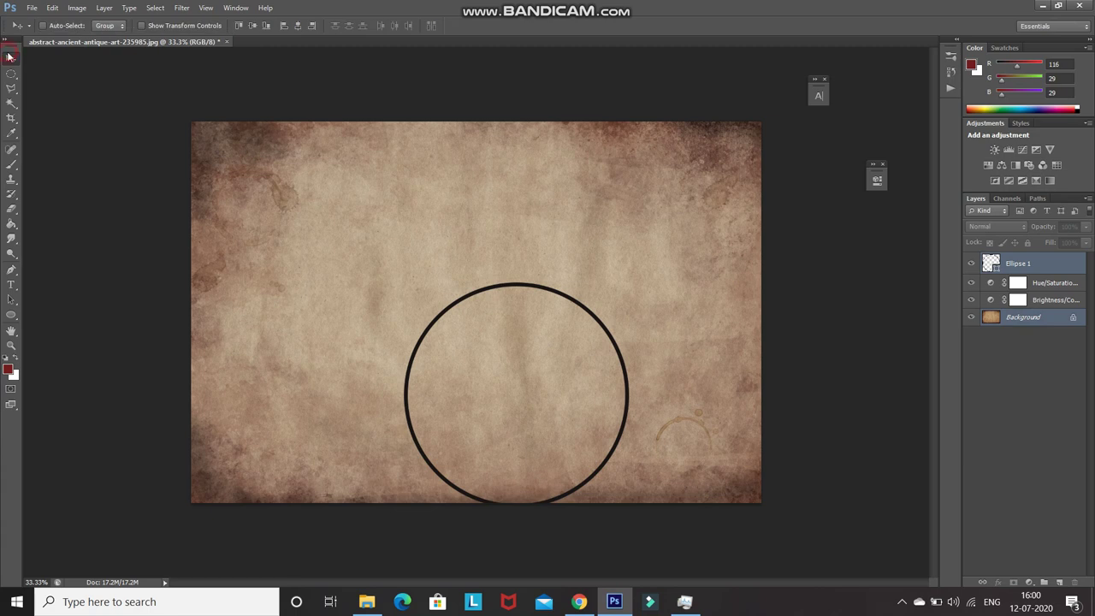
left_click(251, 26)
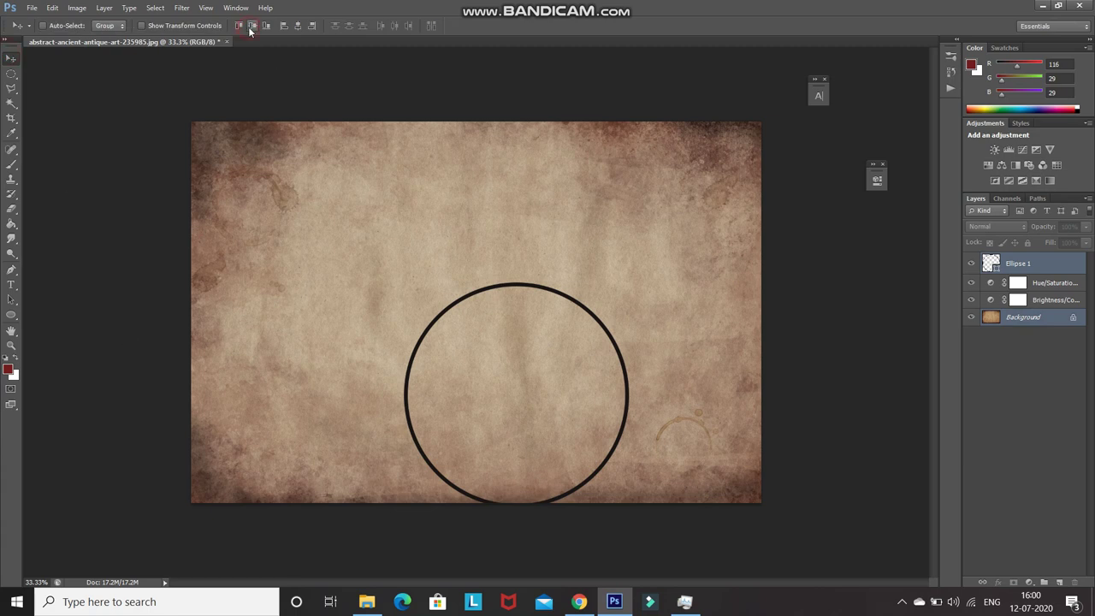
left_click(297, 27)
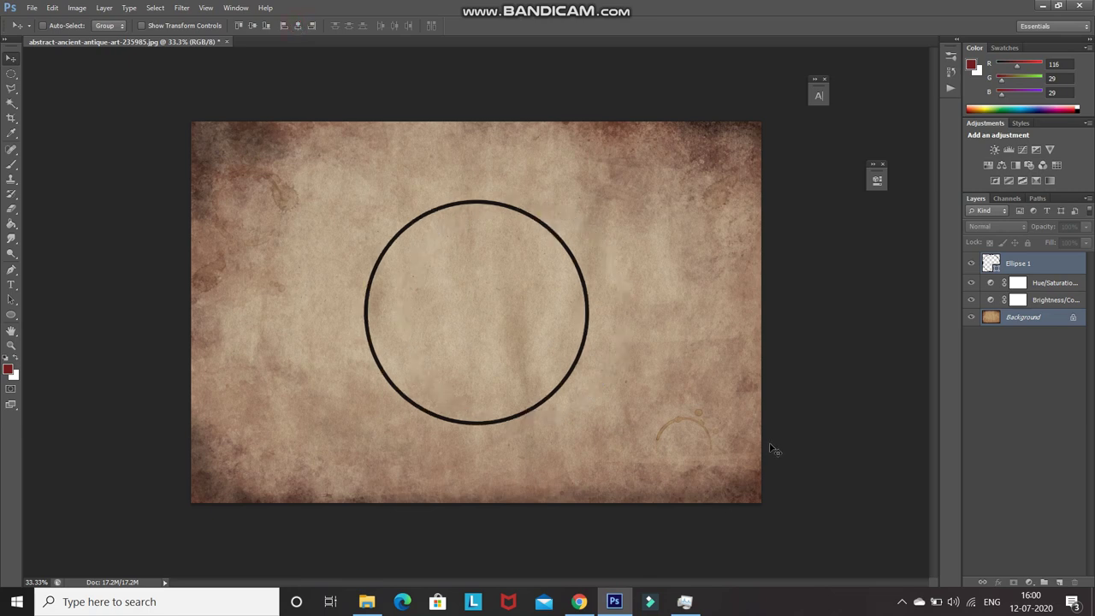
left_click(1063, 263)
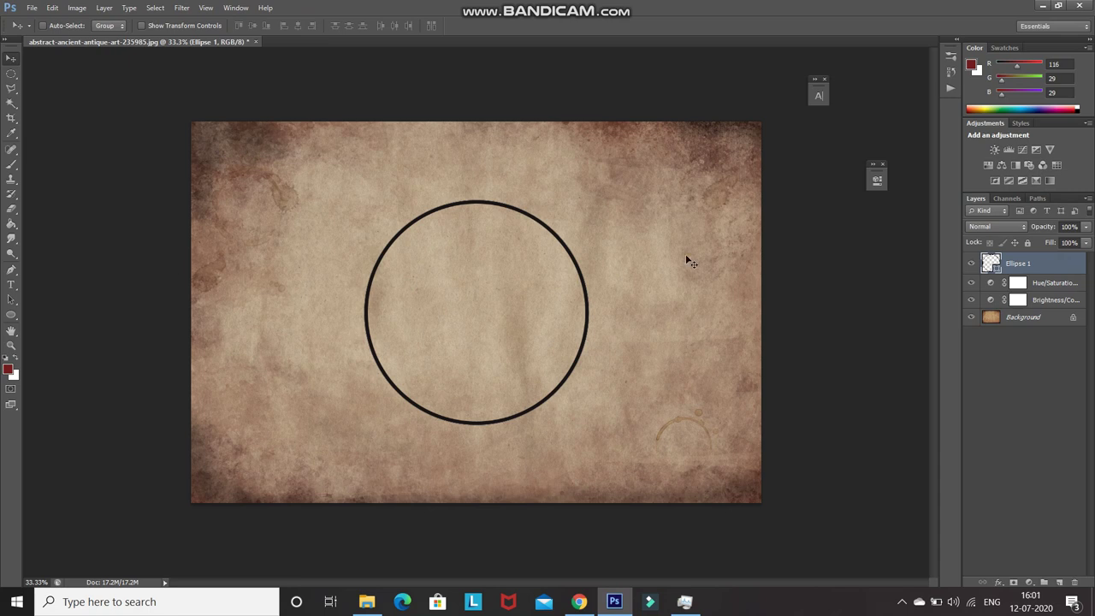
Step: Create a second circle measuring 913 × 913 px
left_click(11, 315)
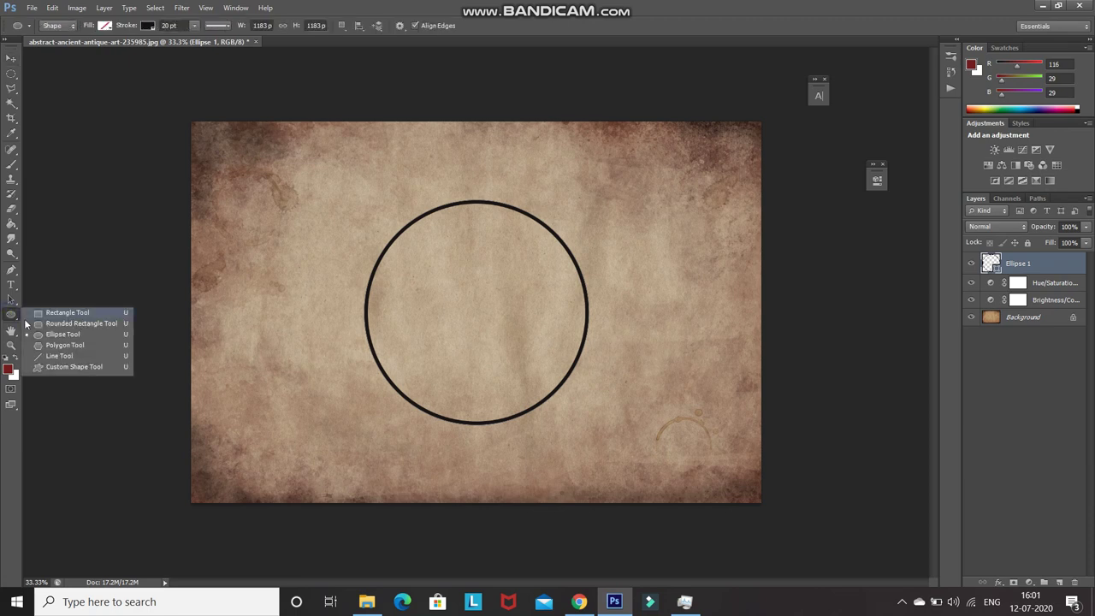
left_click(40, 335)
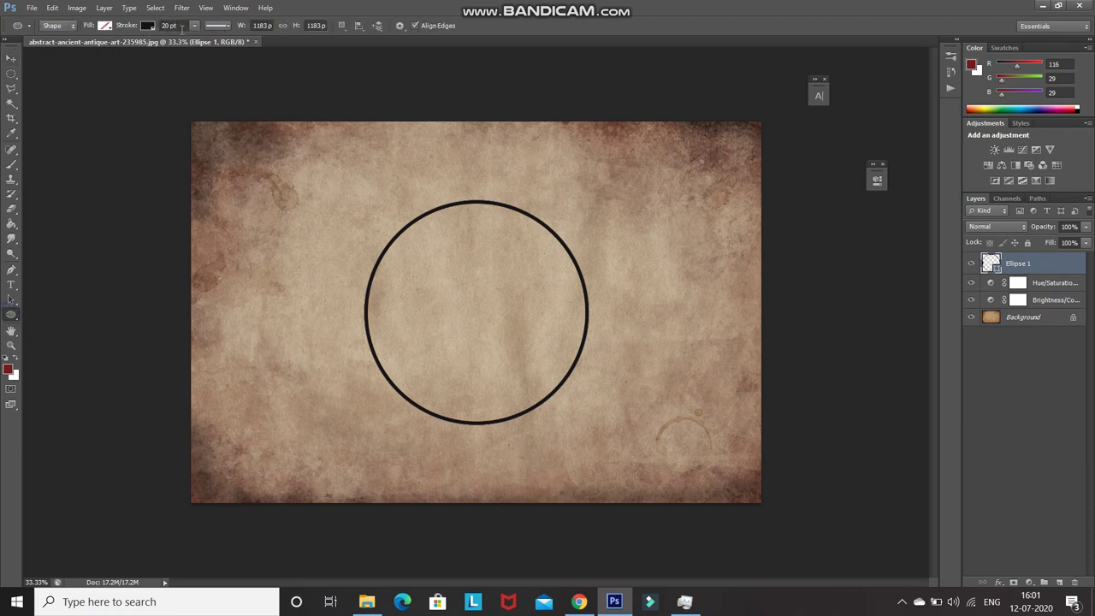
left_click(296, 274)
left_click(523, 197)
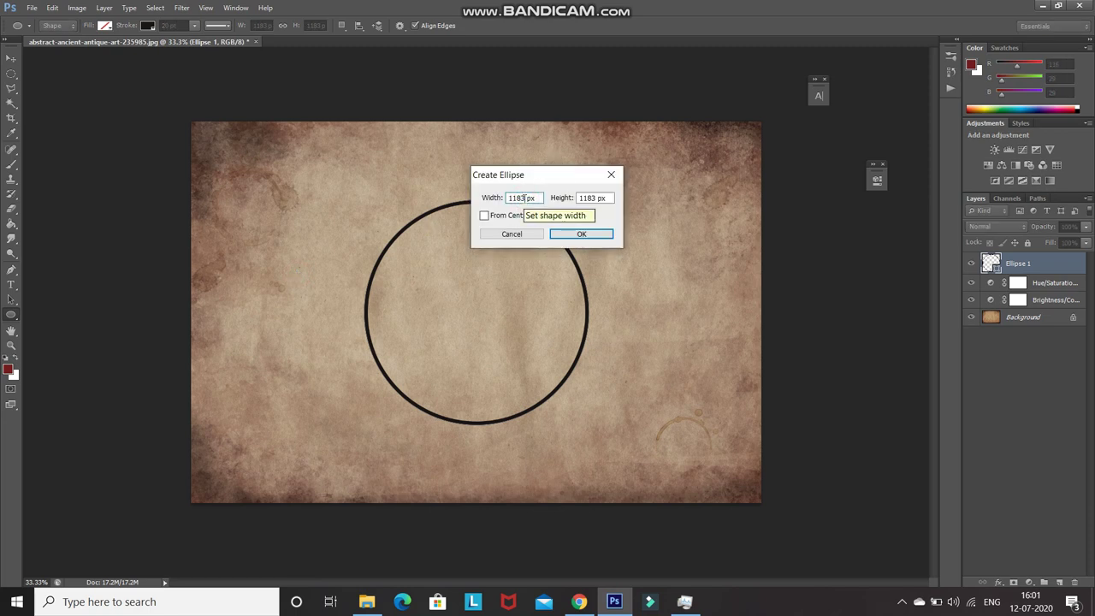
key("BackSpace")
key("BackSpace")
key("BackSpace")
key("BackSpace")
type("913")
left_click(592, 197)
key("BackSpace")
key("BackSpace")
key("BackSpace")
key("BackSpace")
type("913")
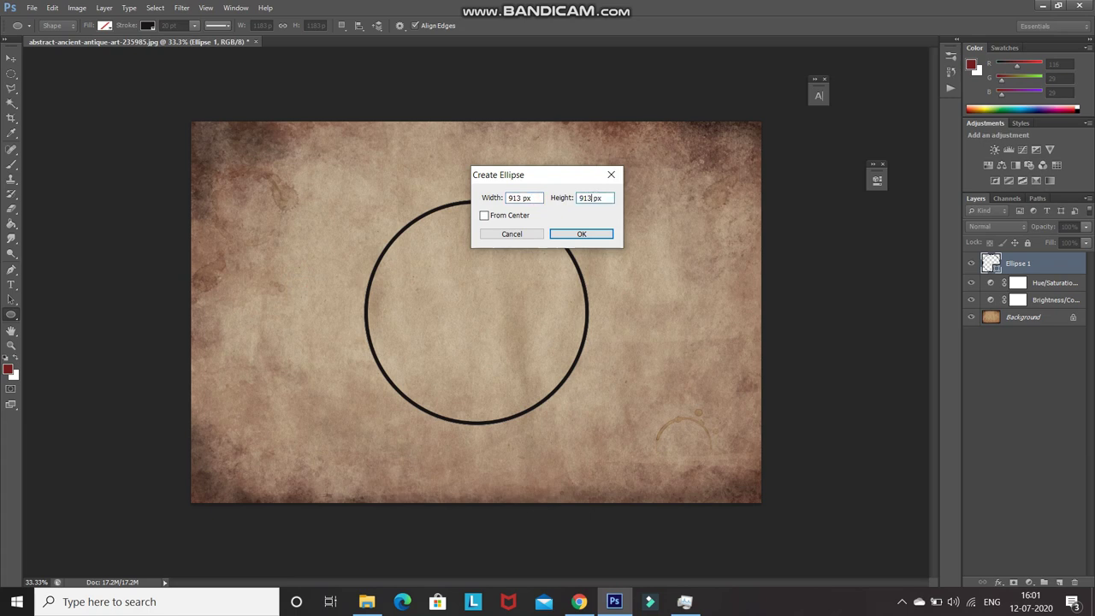
left_click(561, 233)
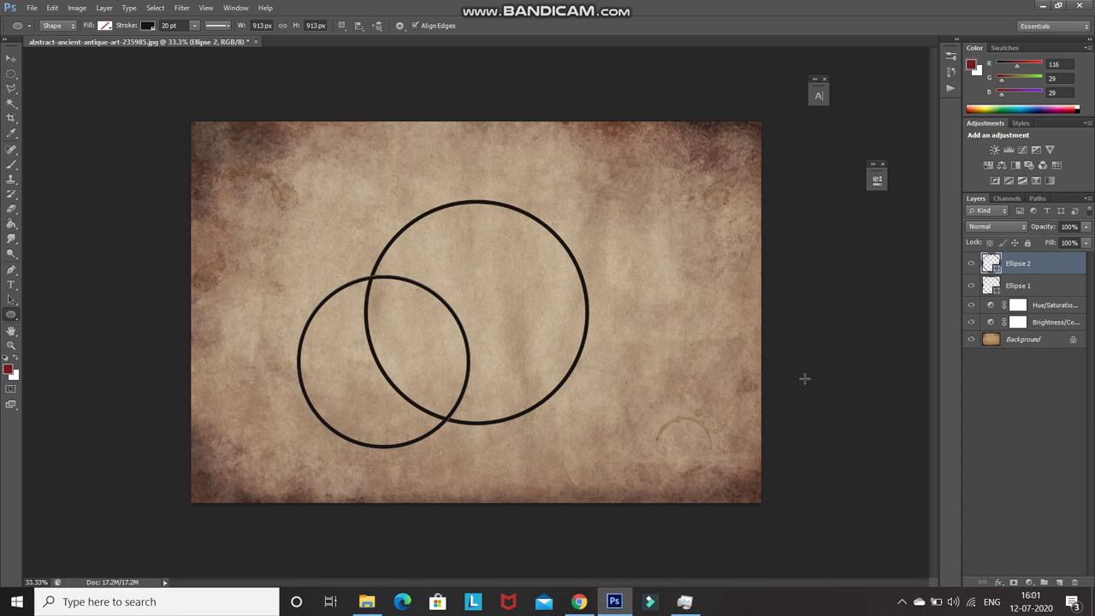
Step: Center the 913 px circle vertically and horizontally on the Background
left_click(1022, 340, "ctrl")
key("v")
left_click(252, 24)
left_click(297, 25)
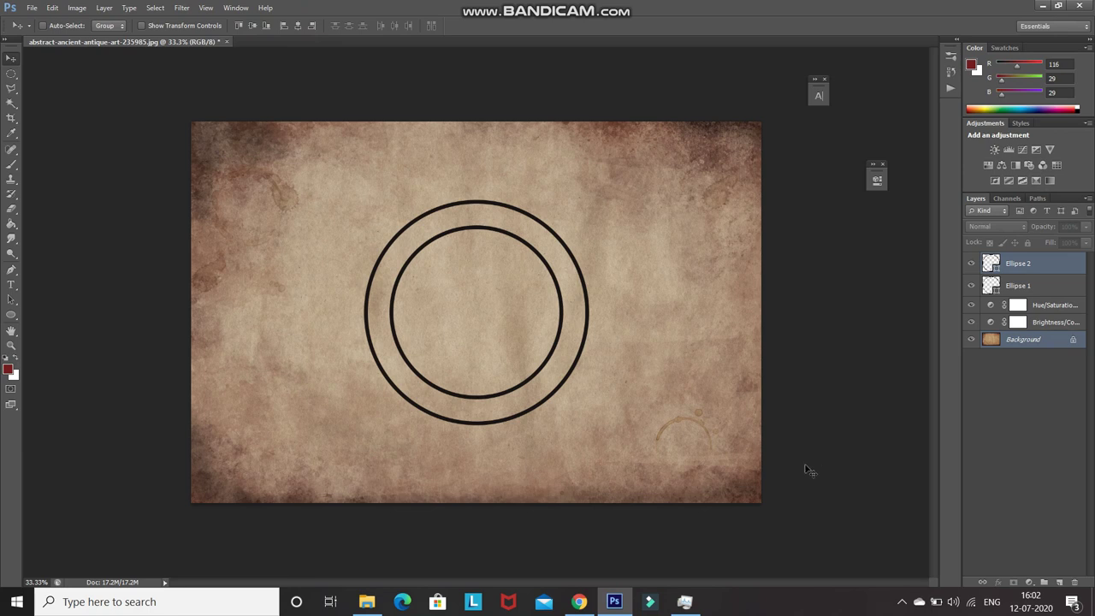
Step: Rename the circle layers 'Inner Big Circle' and 'Outer Big Circle'
left_click(1046, 258)
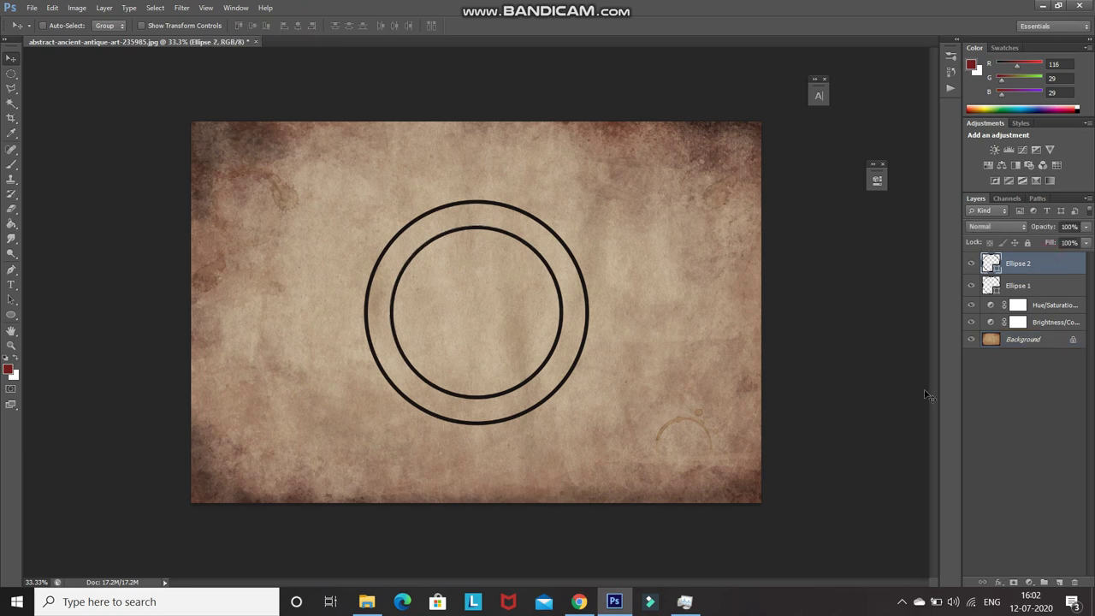
double_click(1018, 263)
type("Inner Big Circle")
key("Return")
left_click(995, 286)
double_click(1017, 286)
type("Outer Big Circle")
key("Return")
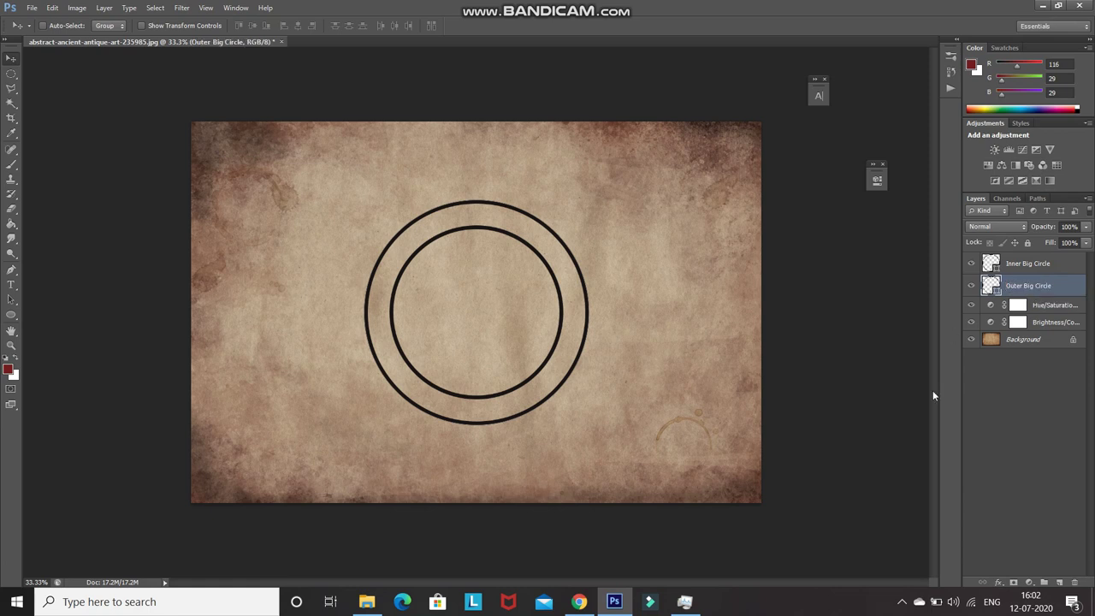
Step: Above Inner Big Circle, create a 1126 × 1126 px circle
left_click(1054, 267)
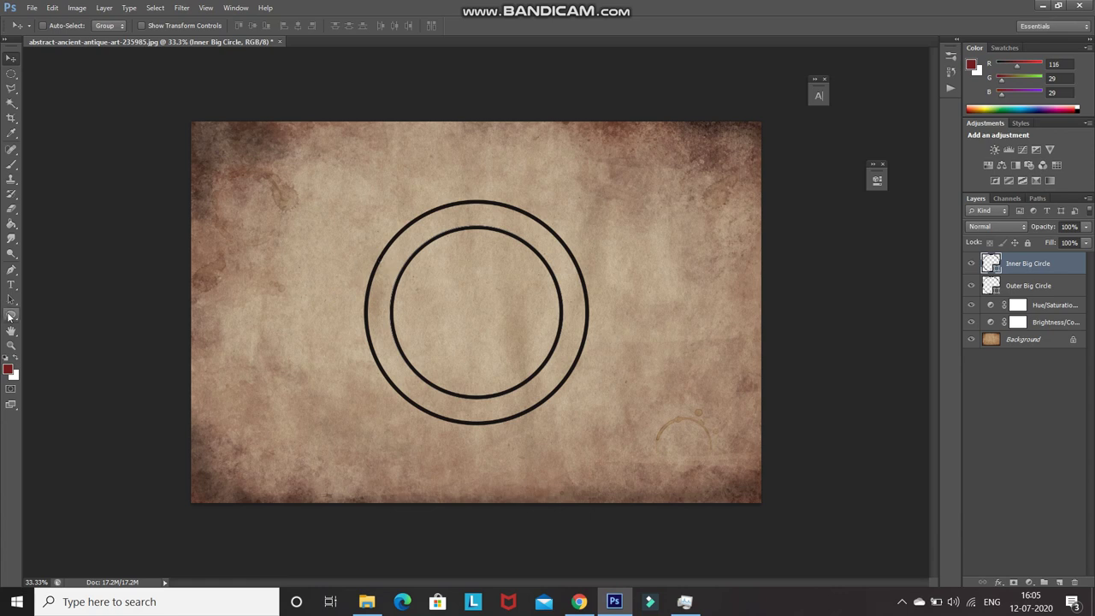
left_click_drag(11, 315, 39, 333)
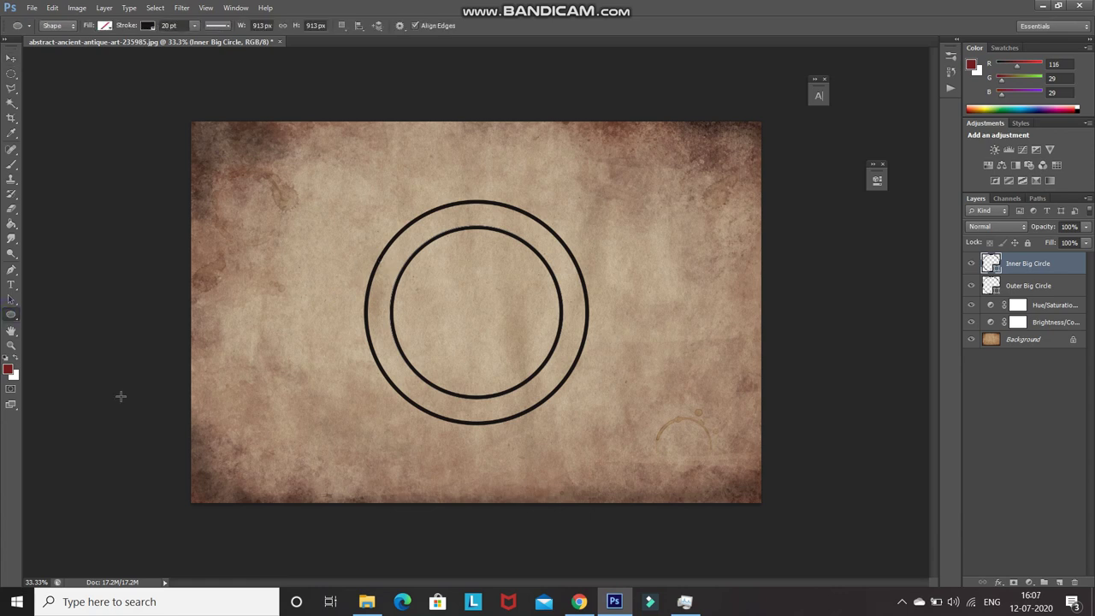
left_click(287, 297)
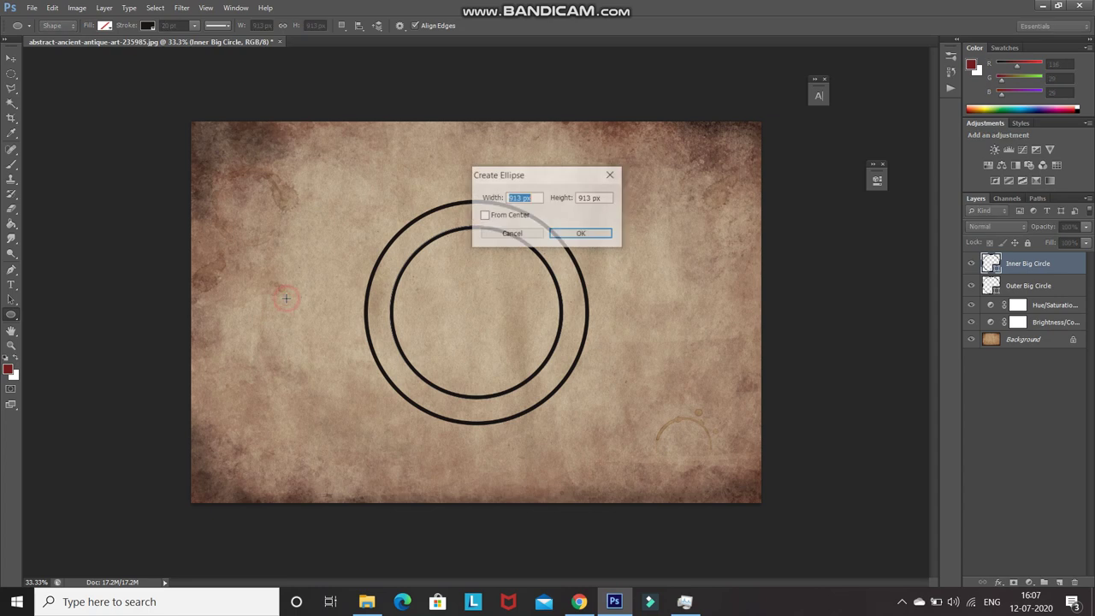
left_click(521, 197)
key("BackSpace")
key("BackSpace")
key("BackSpace")
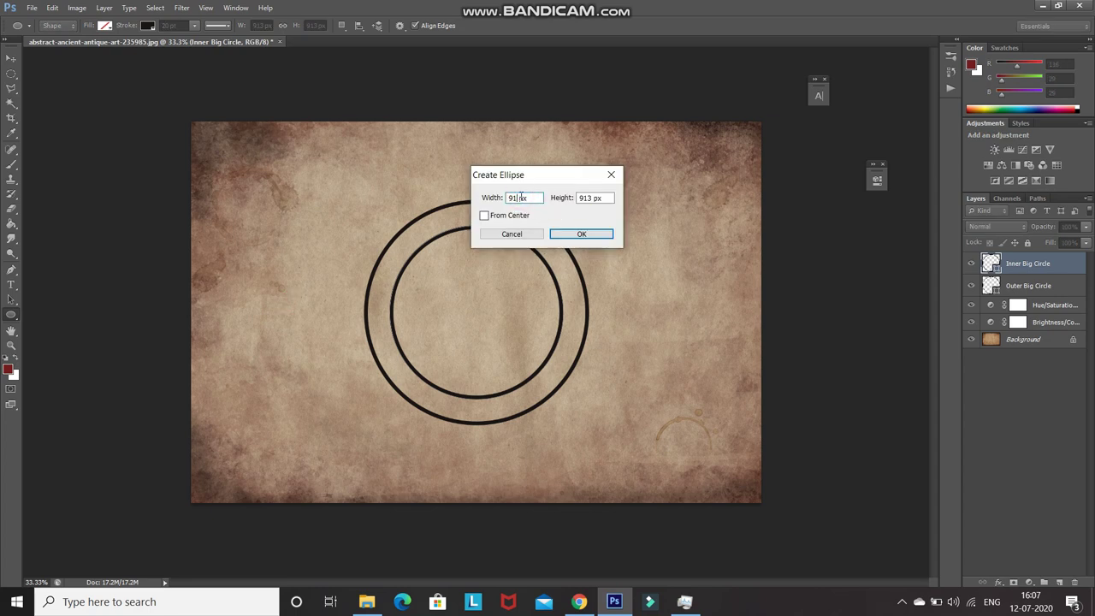
type("1126")
double_click(593, 198)
type("1126")
left_click(571, 236)
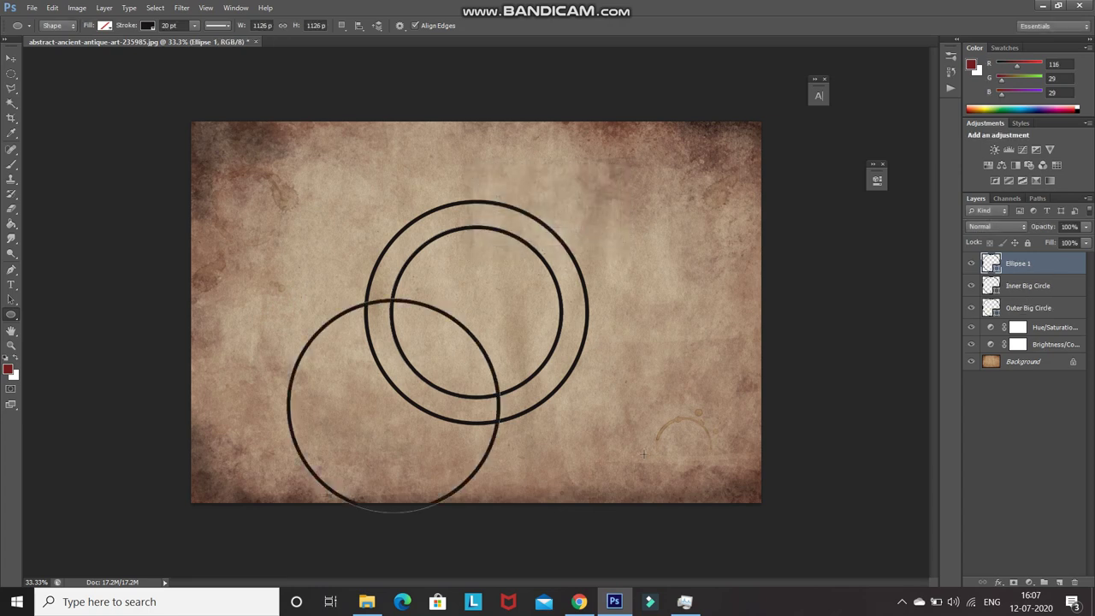
Step: Center the 1126 px circle horizontally and vertically on the Background
left_click(1052, 362, "ctrl")
key("v")
left_click(252, 26)
left_click(297, 26)
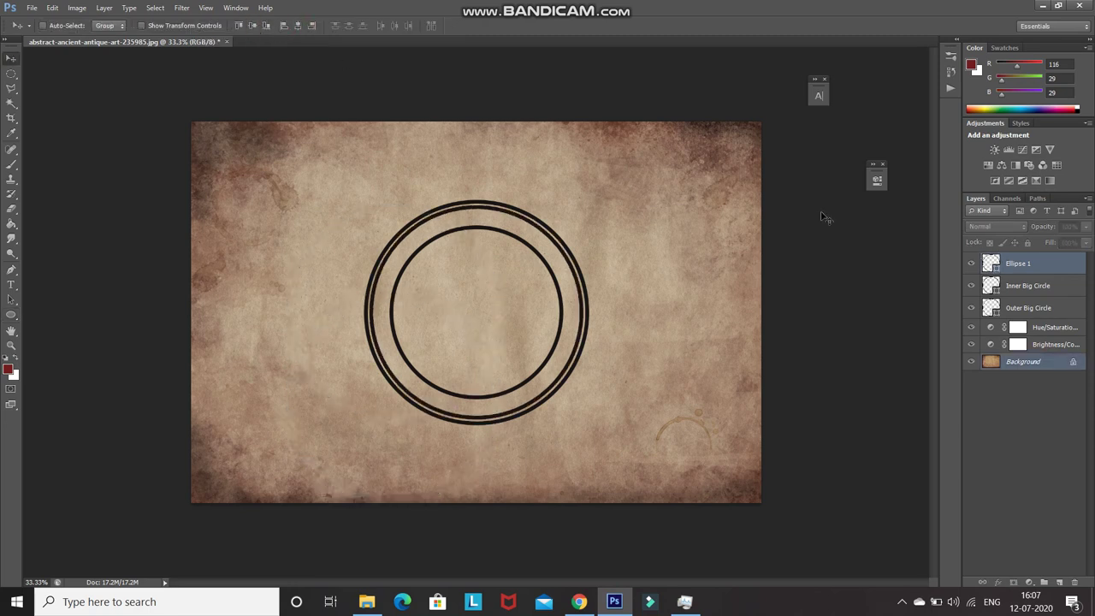
left_click(1041, 263)
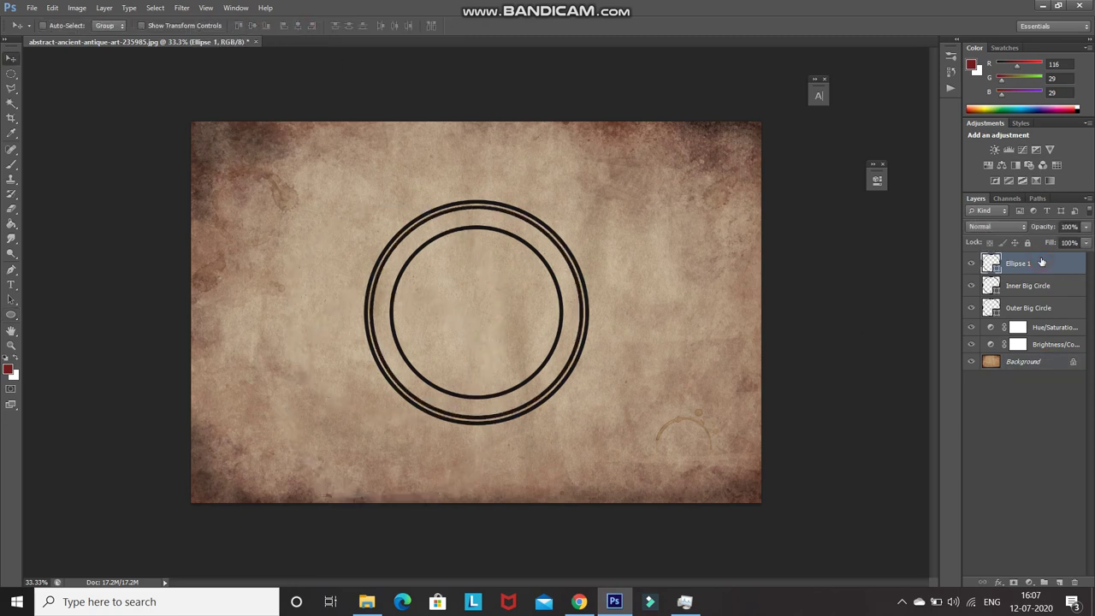
left_click_drag(11, 314, 51, 336)
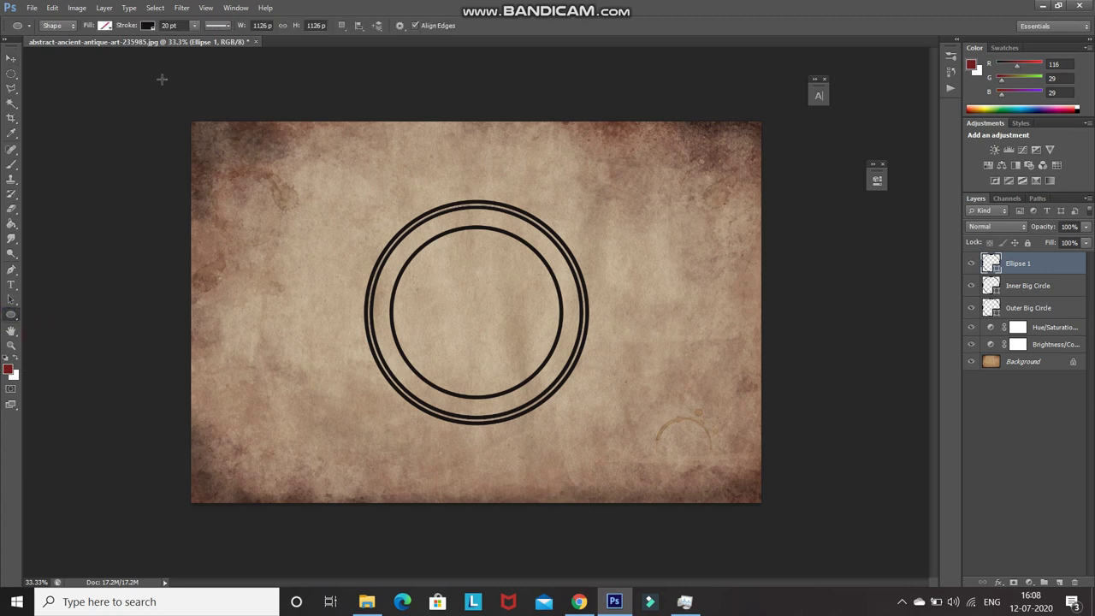
Step: Give the new ring a 10 pt stroke and rename its layer 'Outer Small Circle'
left_click(164, 24)
type("10")
key("Return")
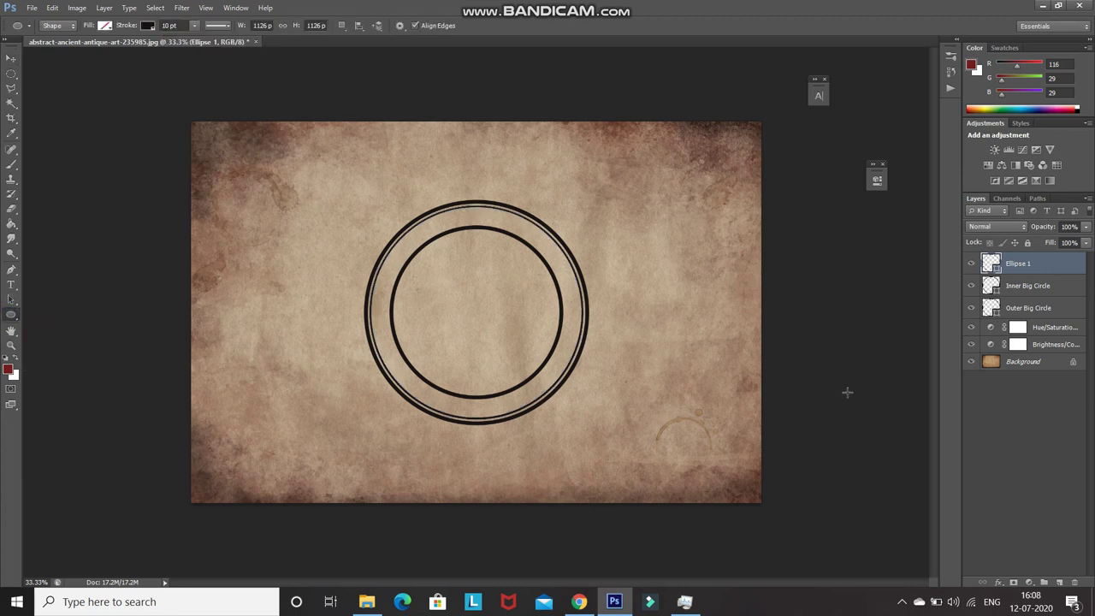
double_click(1017, 266)
type("Outer Small Circle")
key("Return")
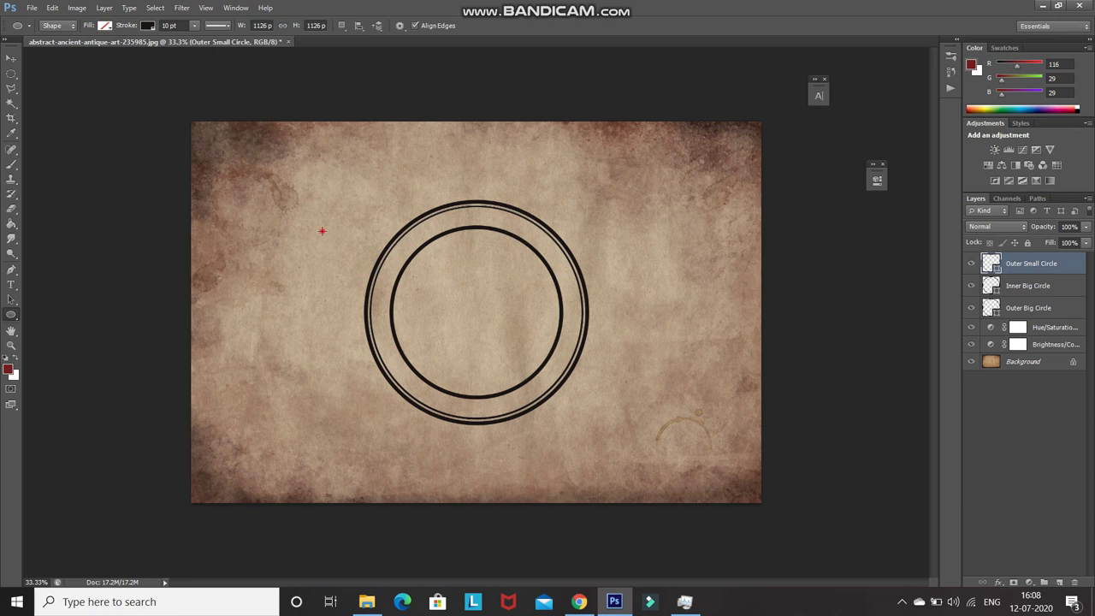
Step: Create an 856 px circle and center it on the Background
left_click(322, 230)
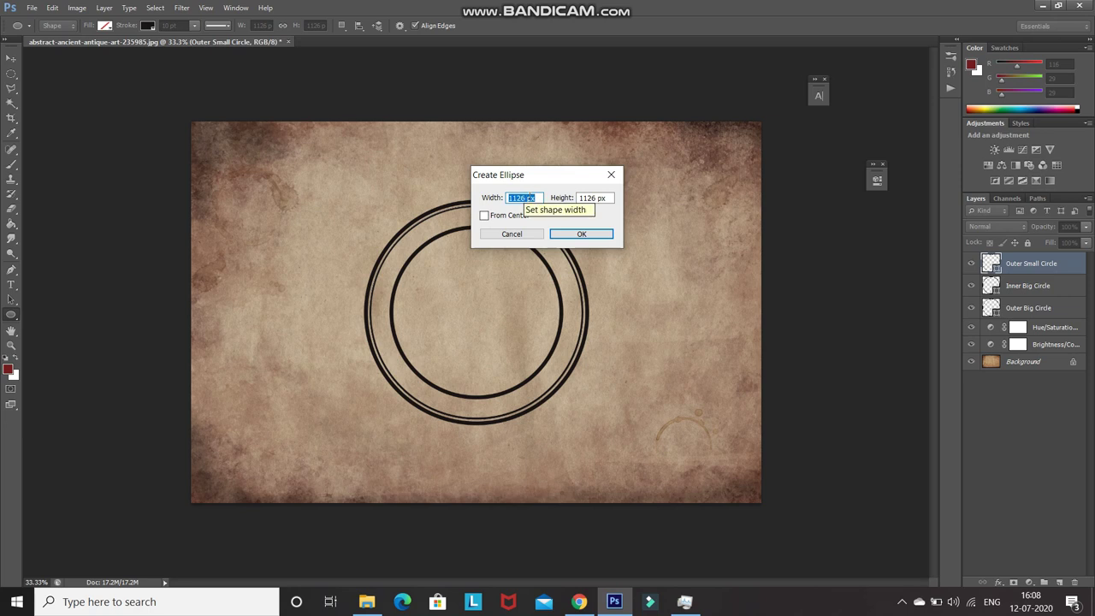
left_click(524, 198)
type("856")
key("Return")
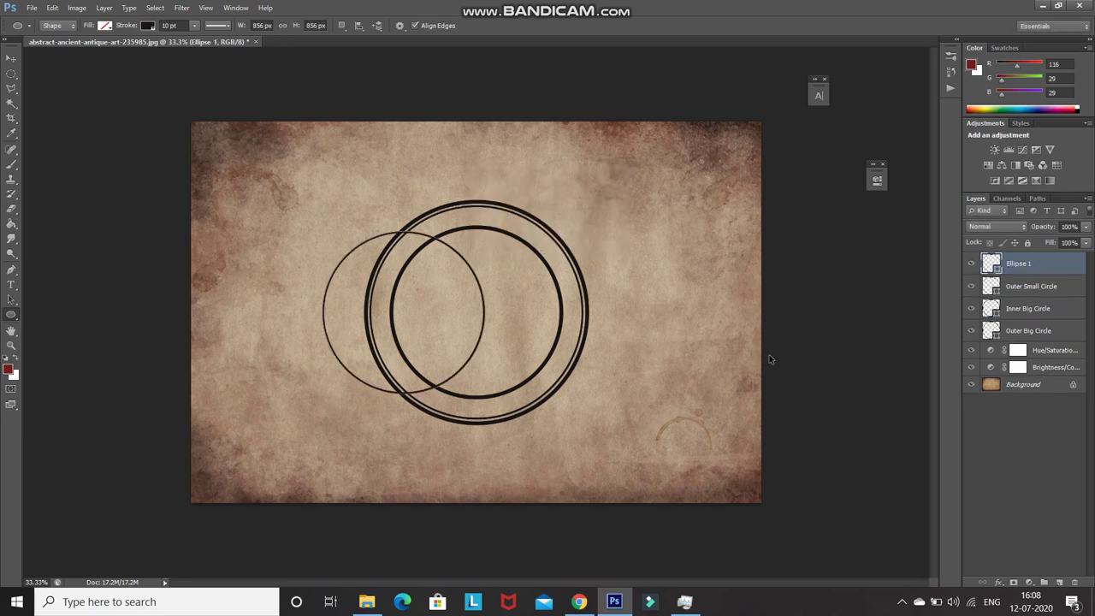
left_click(1017, 384, "ctrl")
key("v")
left_click(298, 27)
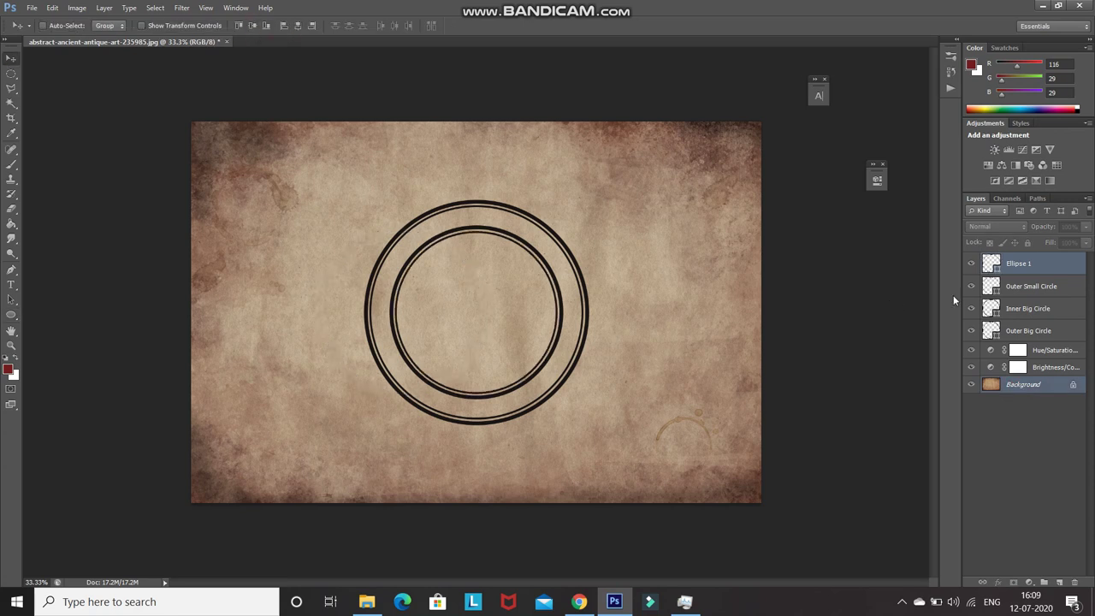
left_click(1027, 264)
Step: Rename the 856 px circle's layer 'Inner Small Circle'
double_click(1027, 264)
type("Inner Sma")
type("ll Circle")
key("Return")
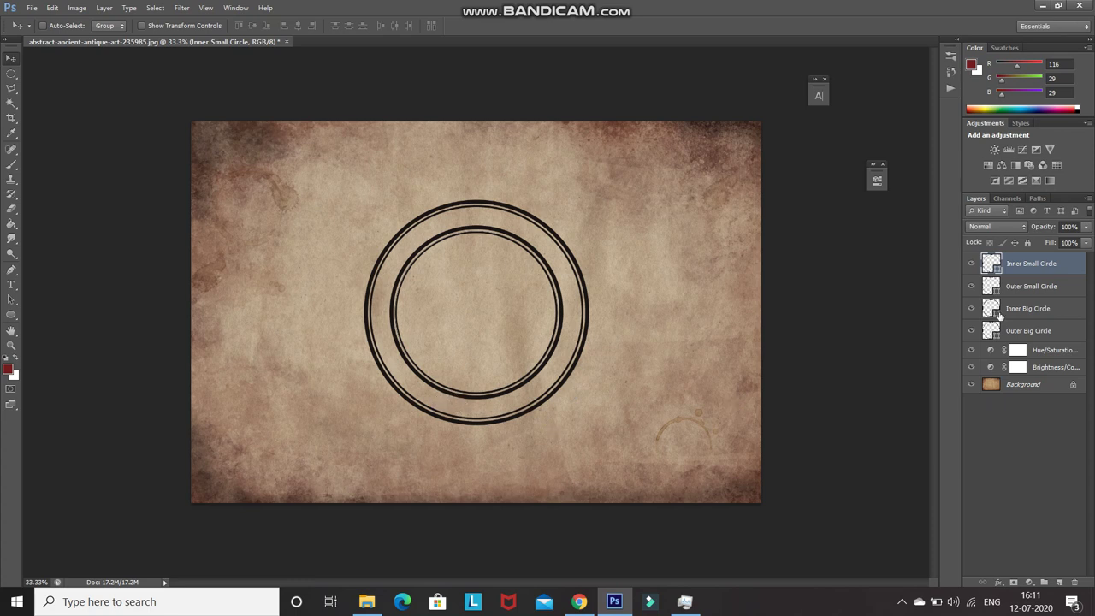
left_click(1035, 306)
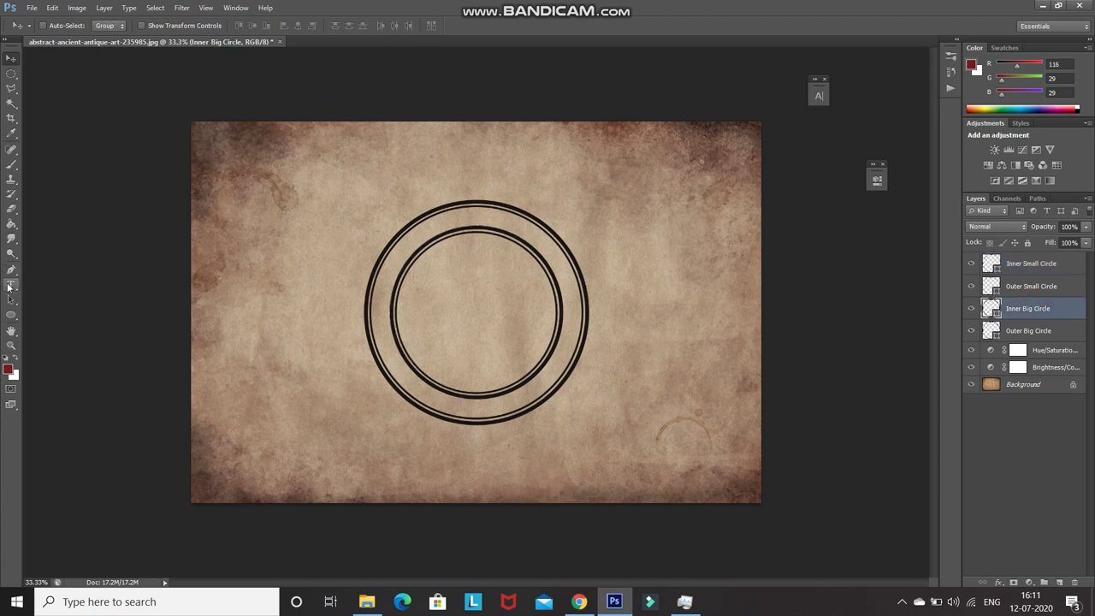
Step: Set the Type tool to the Intro font at 80 px in black (000000)
left_click(11, 288)
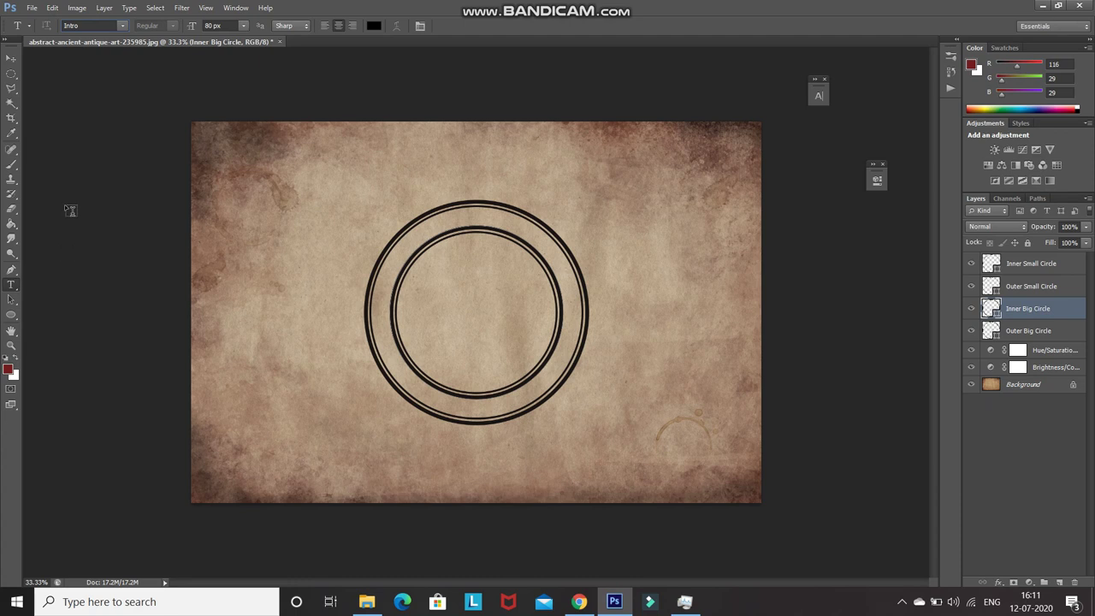
left_click(123, 26)
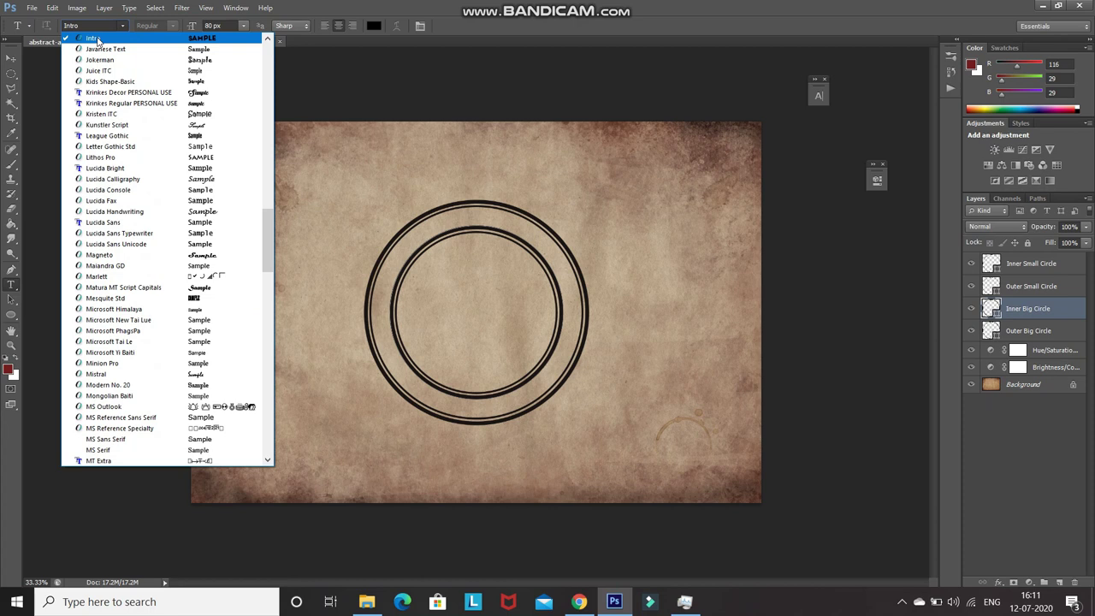
left_click(97, 38)
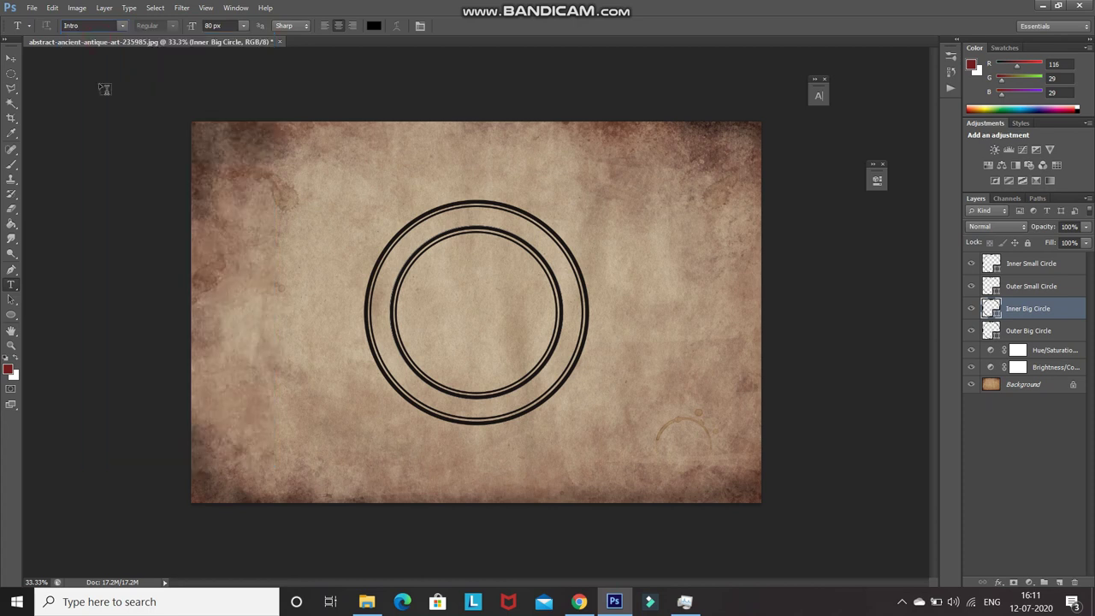
left_click(10, 373)
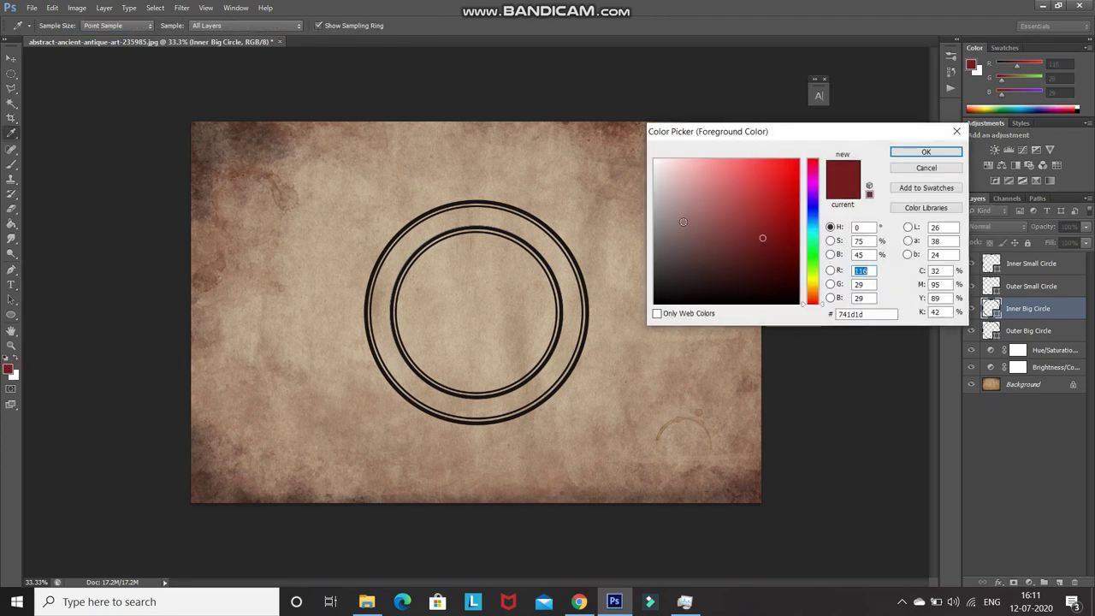
type("0")
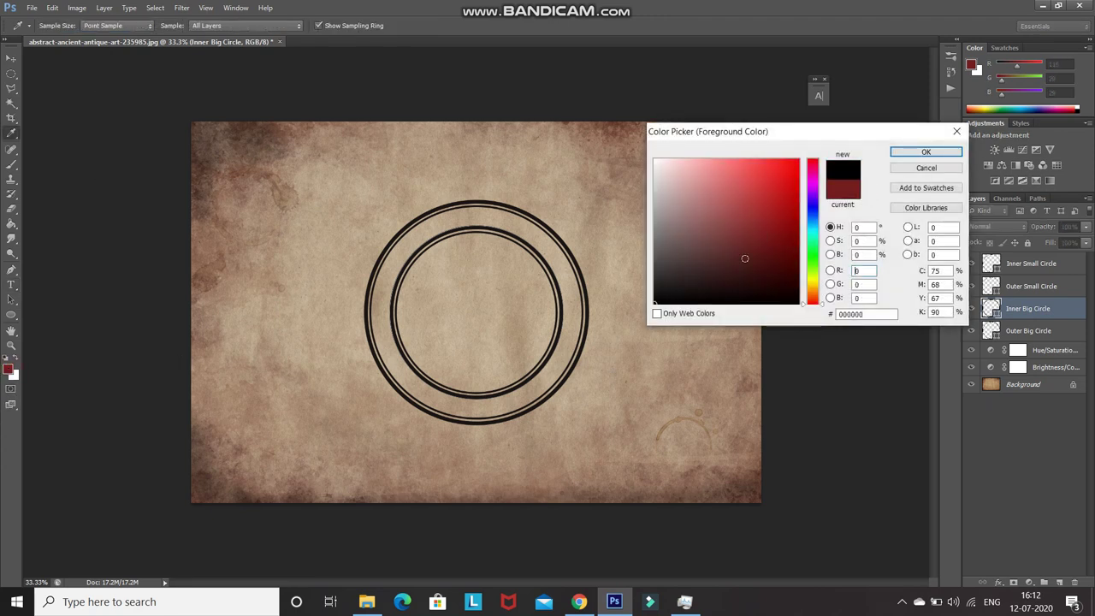
left_click(915, 149)
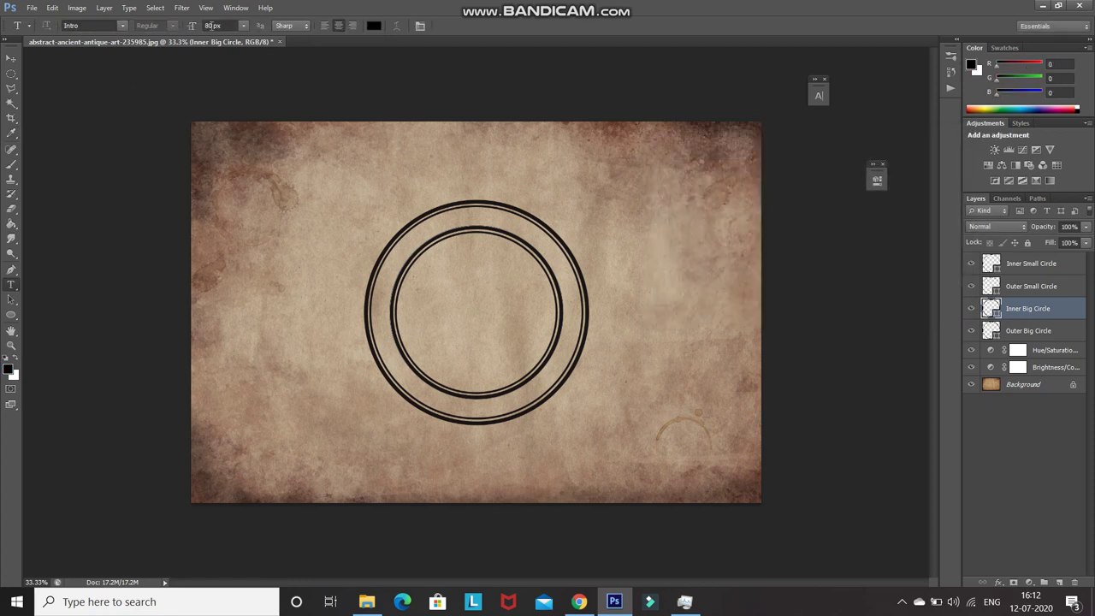
left_click(211, 26)
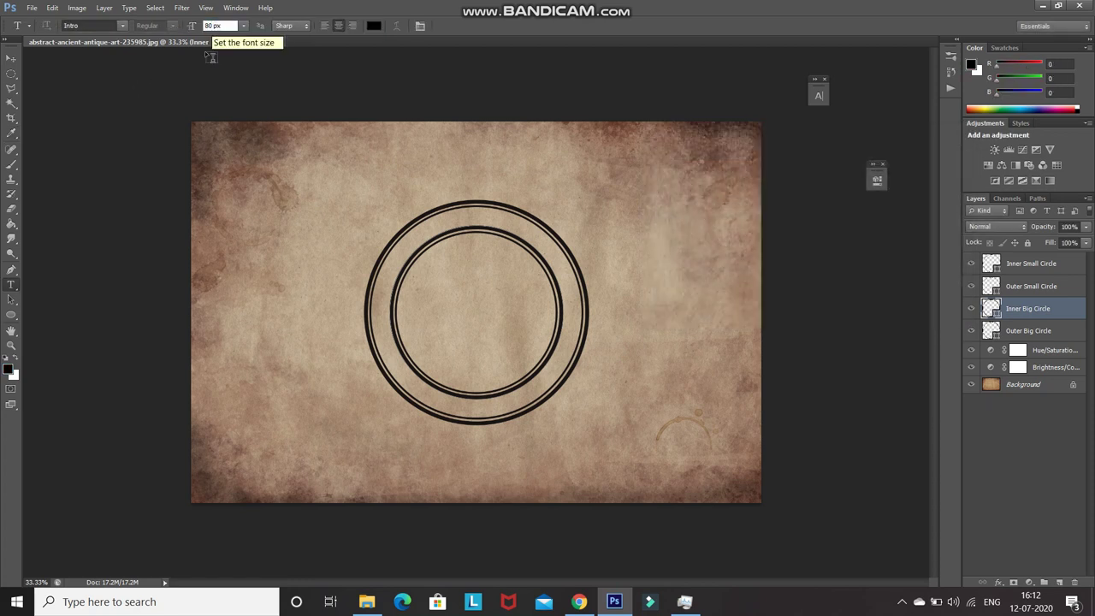
key("Return")
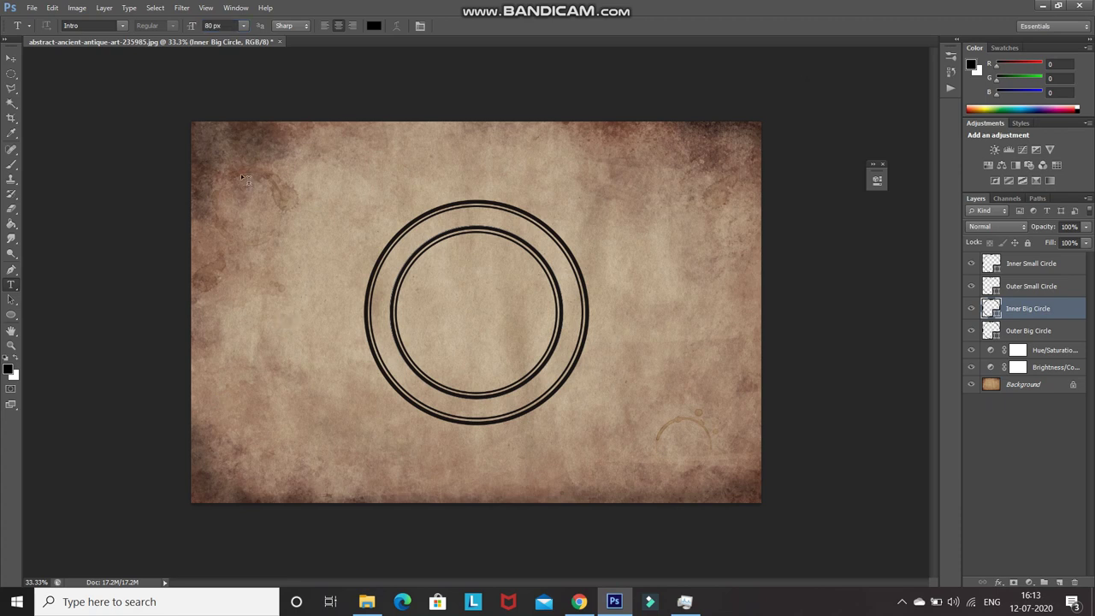
Step: Confirm tracking 60 in the Character panel and start text on the inner big circle's path
left_click(420, 26)
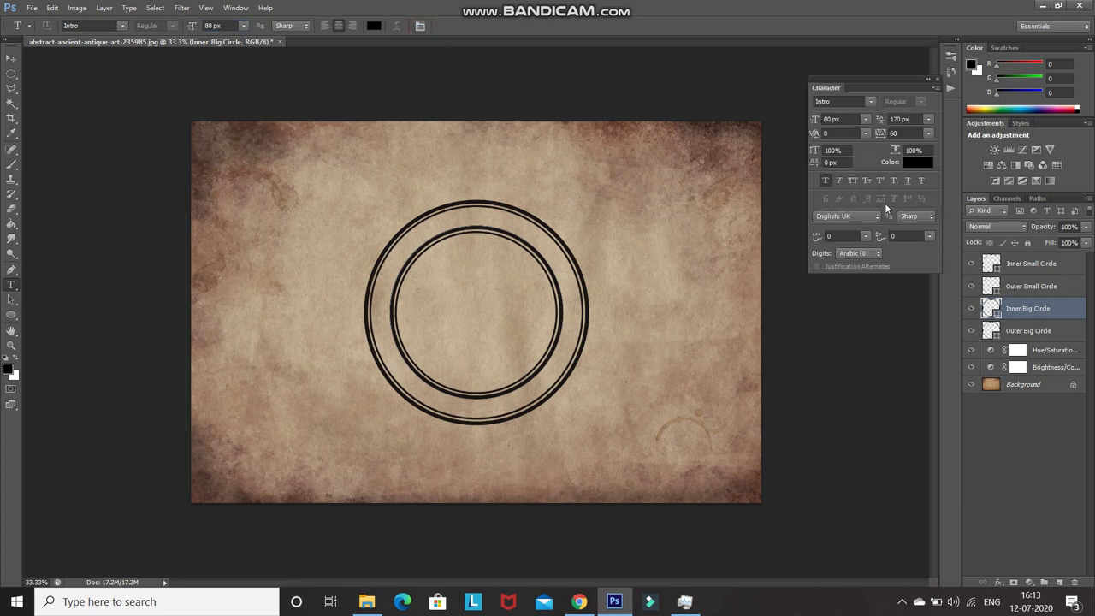
left_click(899, 133)
left_click(928, 80)
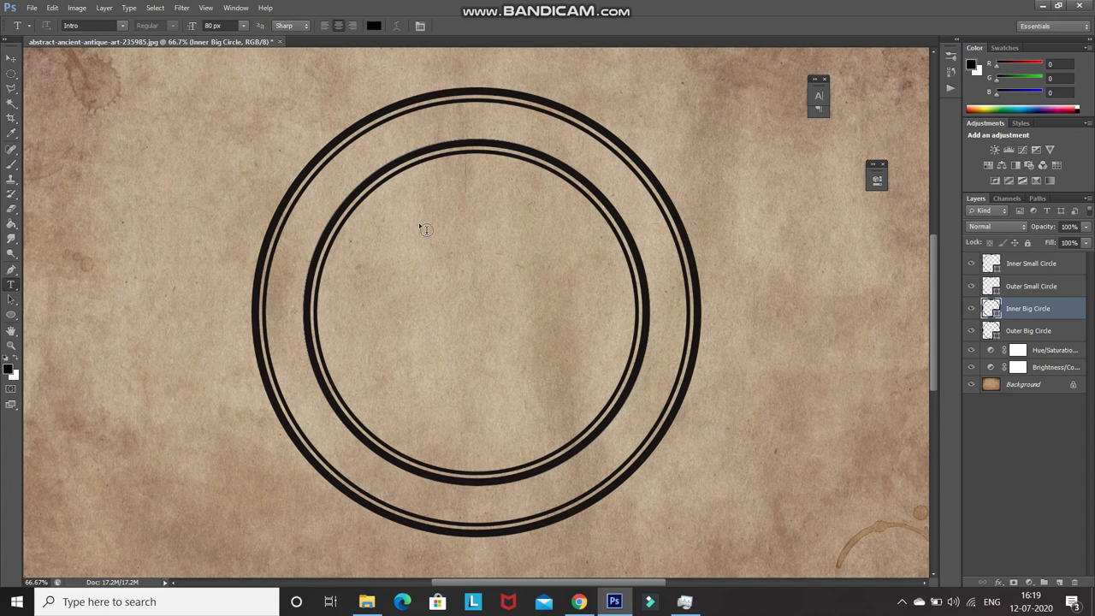
left_click(475, 138)
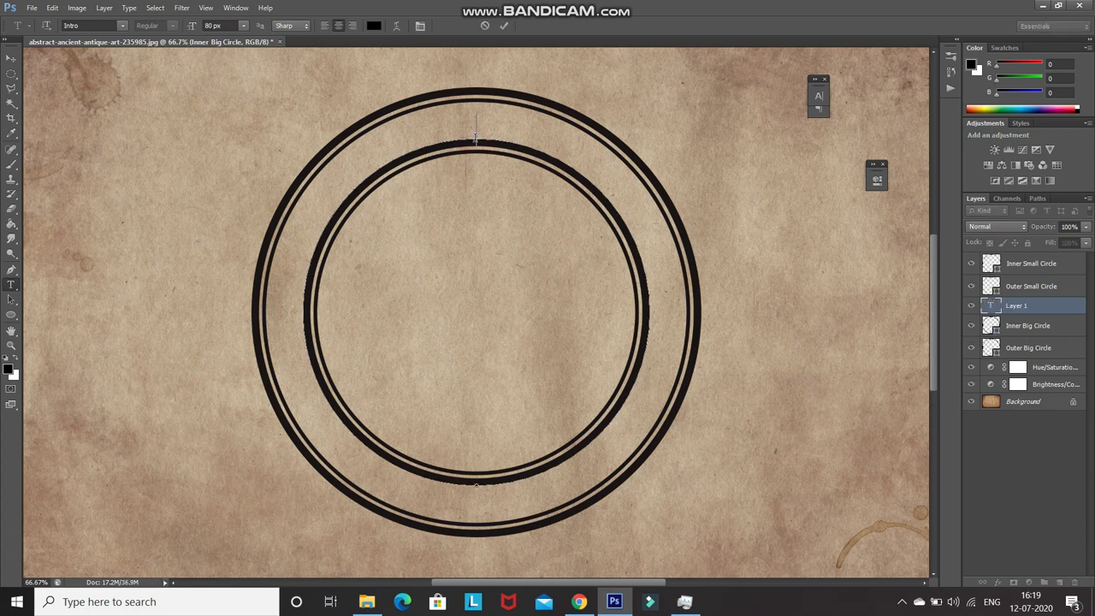
Step: Type 'LEARN HOW TO CREATE RUBBER STAMP IN PHOTOSHOP' along the circle path and commit it
type("LEARN HOW TO CREATE RUBBER")
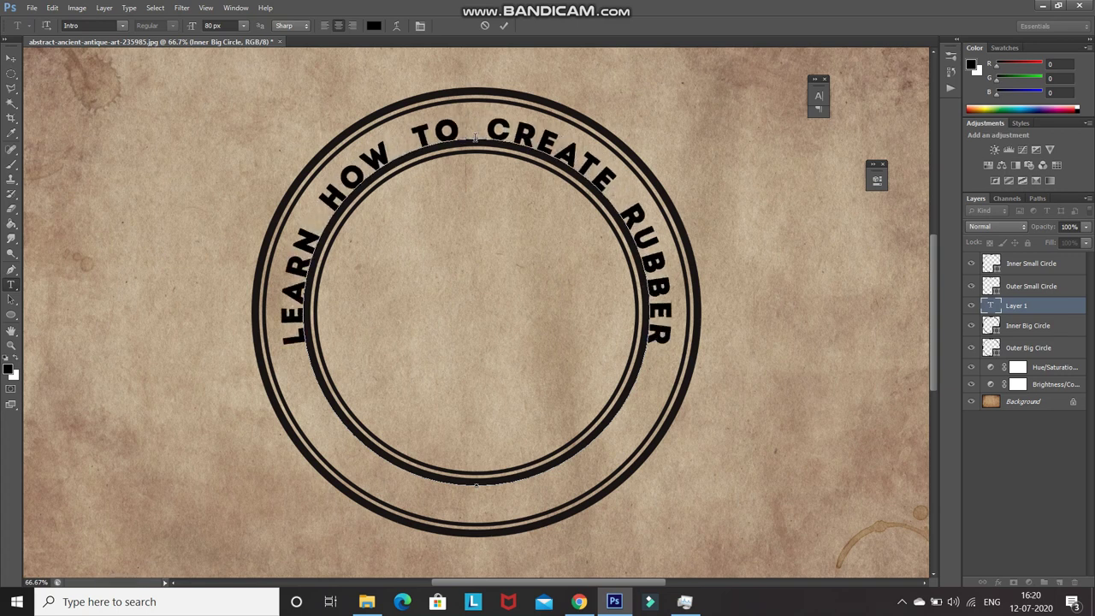
type(" STAMP EEE")
key("BackSpace")
key("BackSpace")
key("BackSpace")
key("BackSpace")
type("IN PHOTOSHOP")
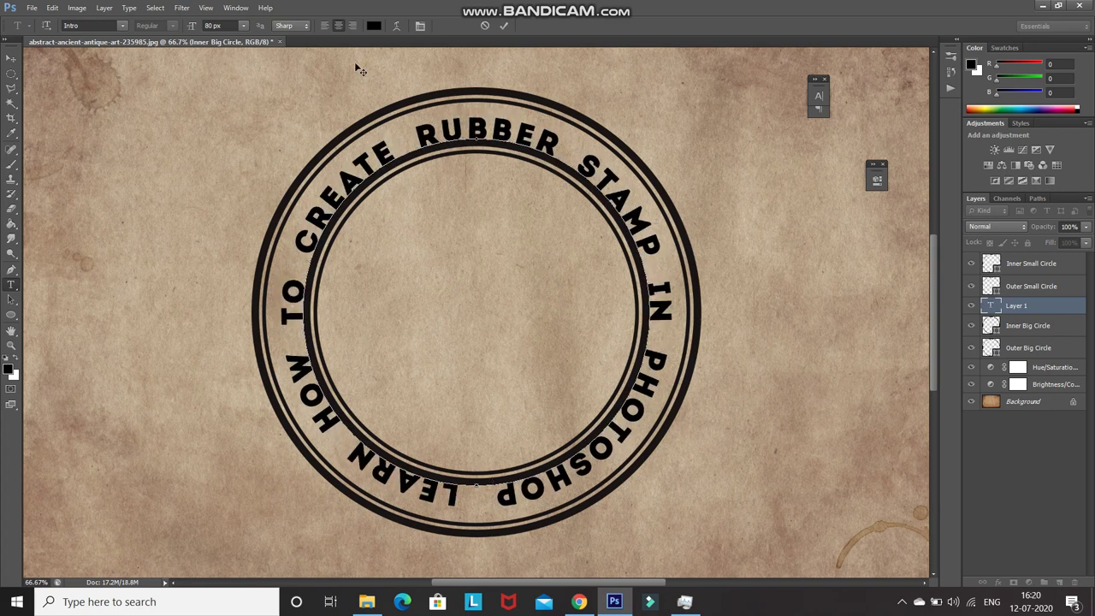
left_click(503, 26)
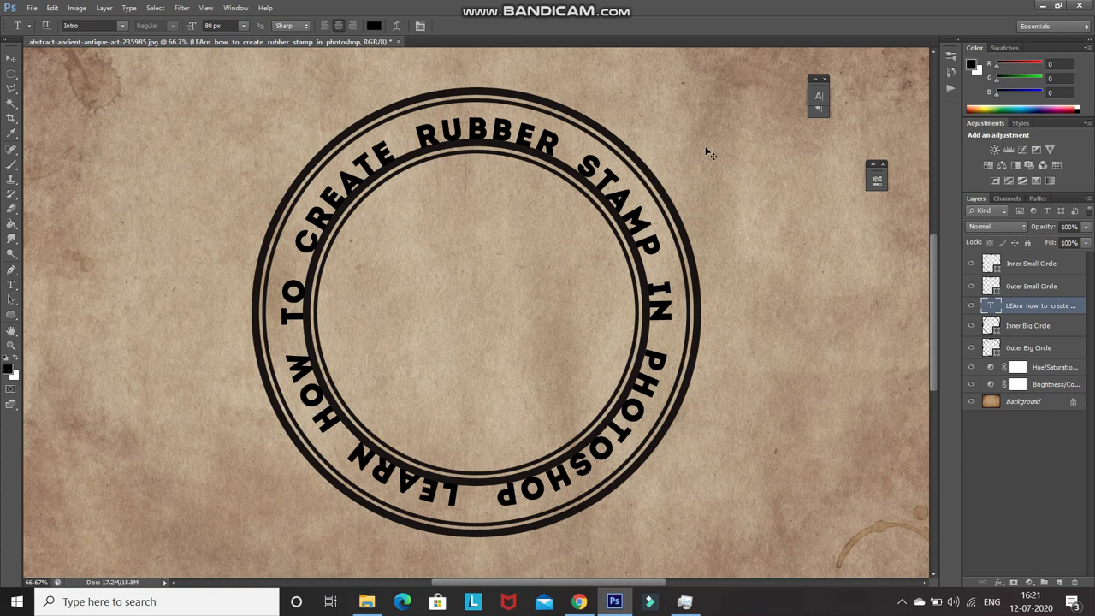
Step: Scale the curved text ring up to about 104% with Free Transform
key("ctrl+t")
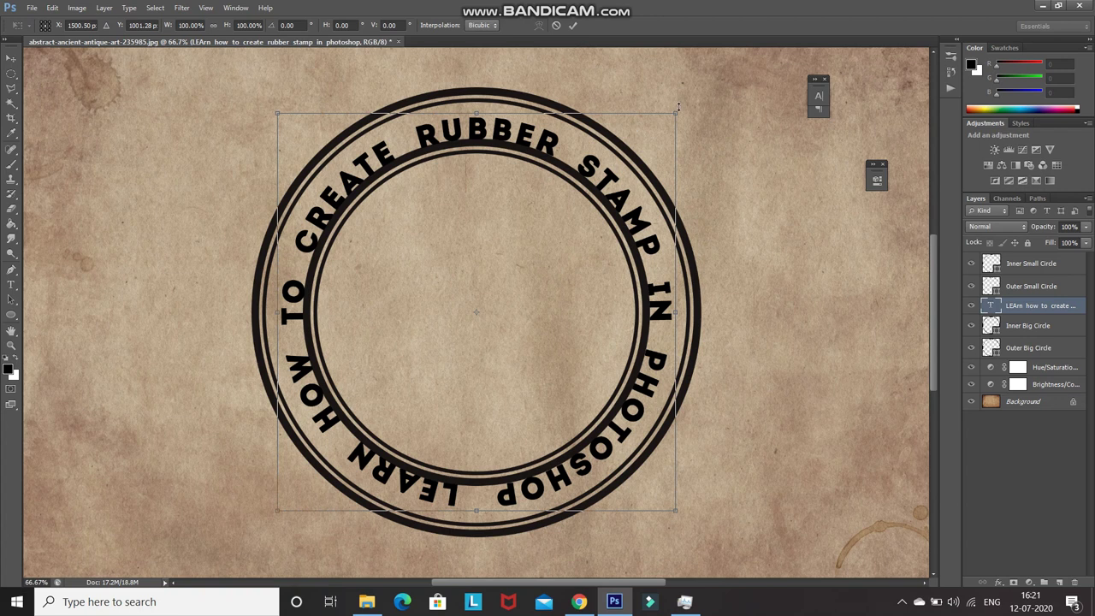
left_click_drag(676, 112, 684, 104)
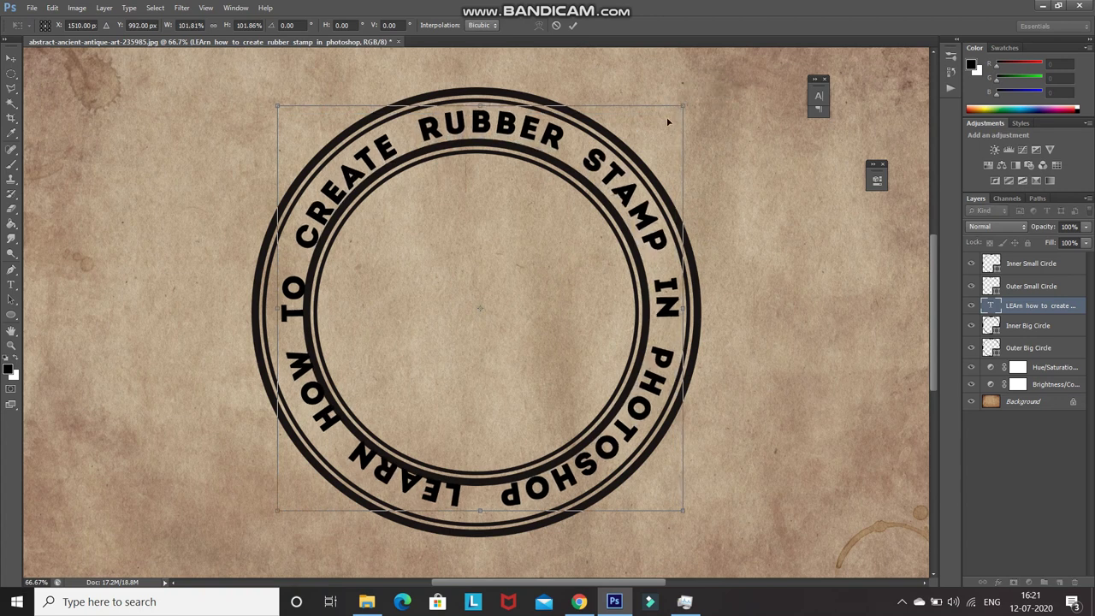
left_click_drag(280, 507, 270, 517)
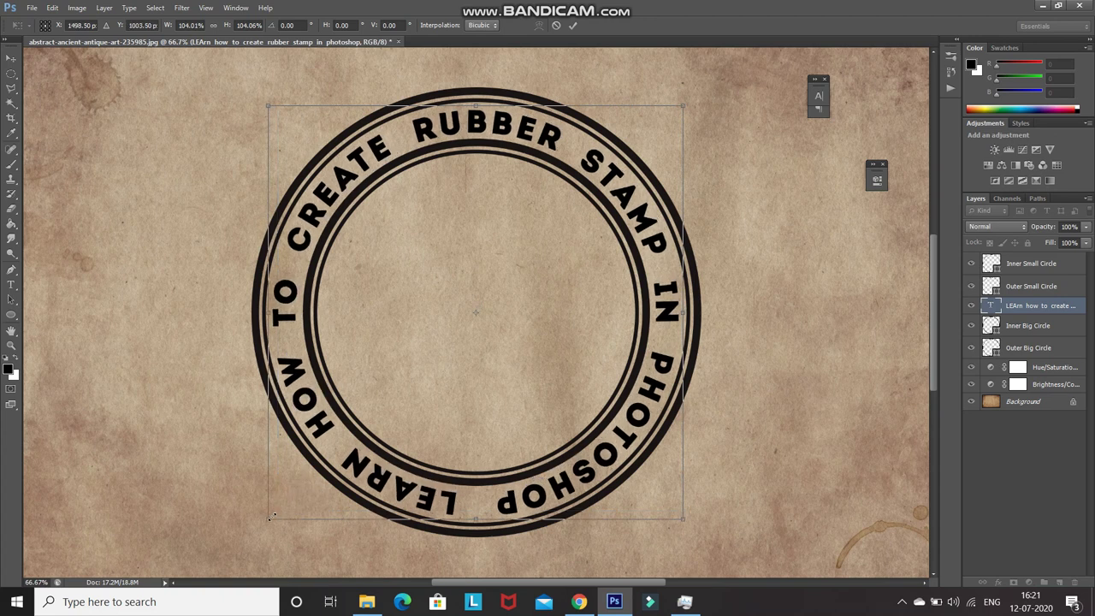
left_click(573, 27)
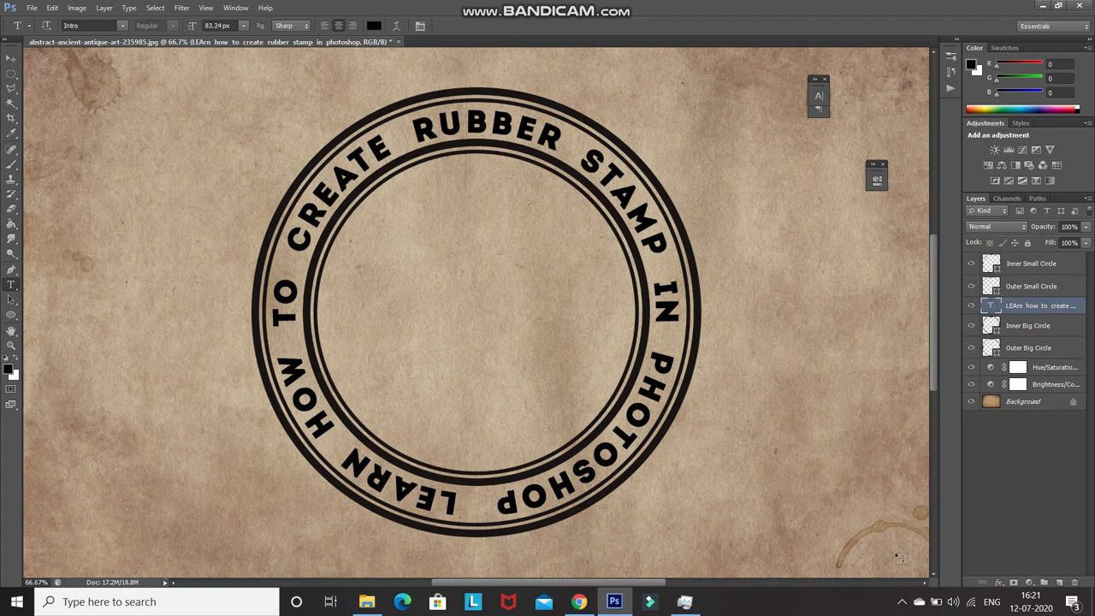
Step: Zoom out to view the whole stamp on the aged paper
key("ctrl+minus")
left_click(1035, 401)
key("v")
left_click(1054, 305)
key("ctrl+plus")
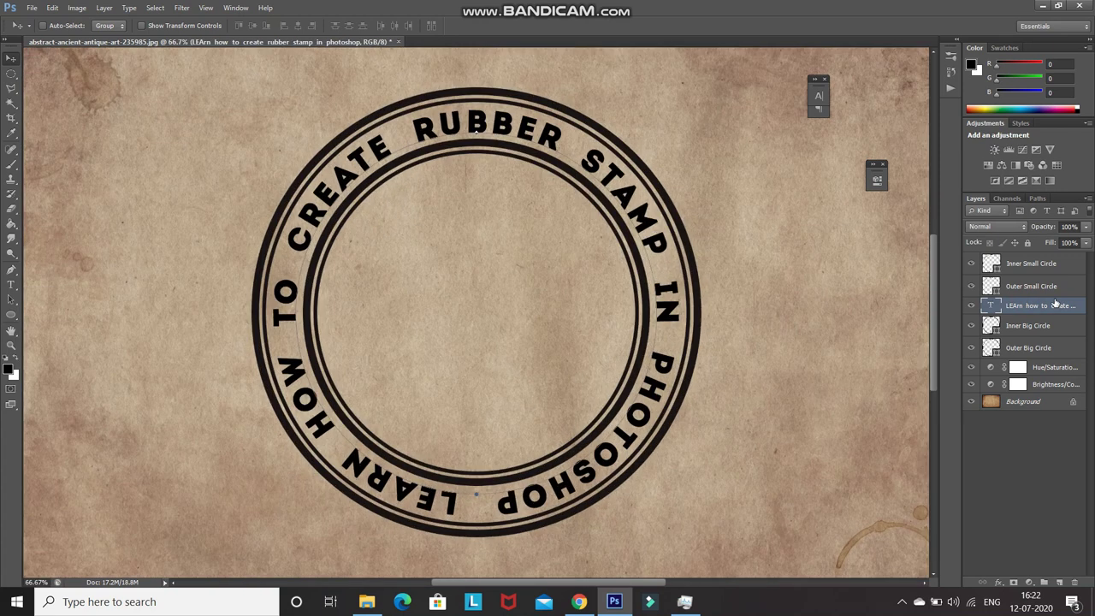
key("ctrl+minus")
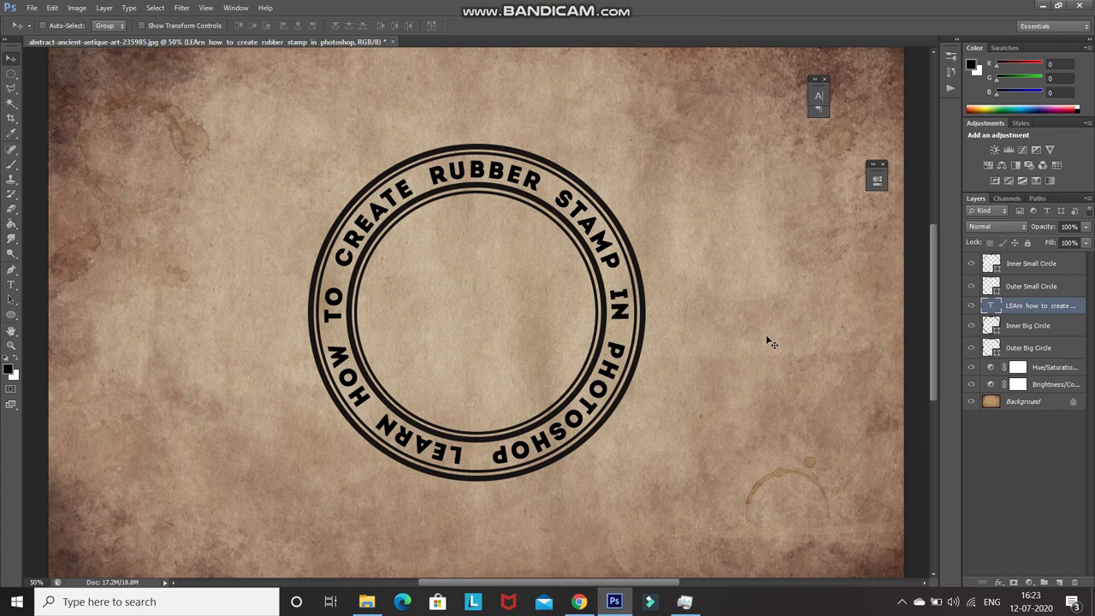
left_click(1059, 264)
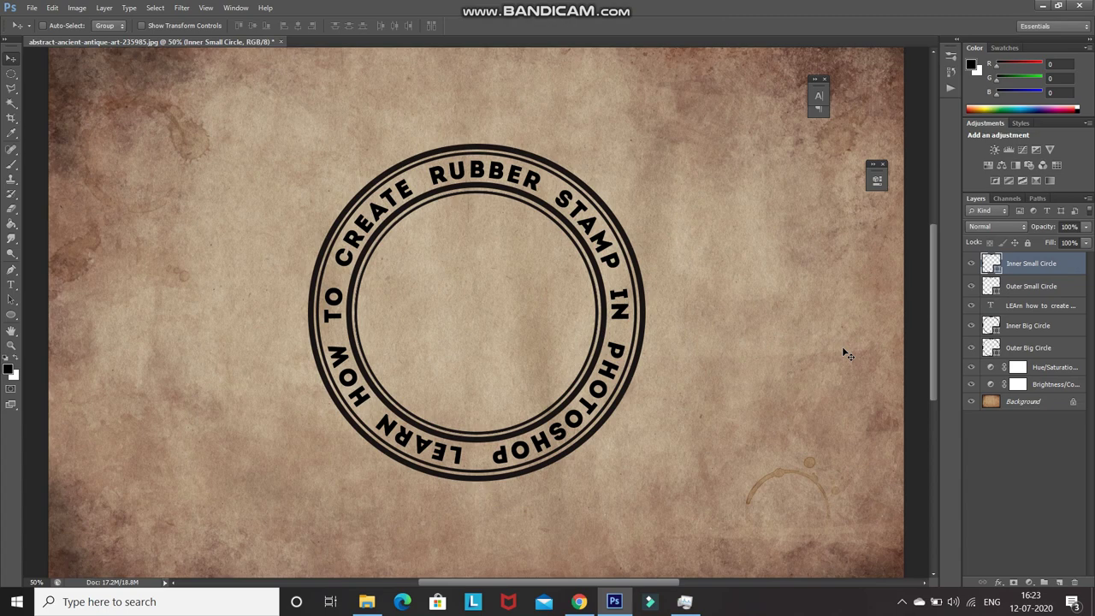
Step: Drag portrait photo 2596531 from File Explorer above Inner Small Circle and commit the placement
left_click(376, 603)
left_click_drag(161, 175, 503, 361)
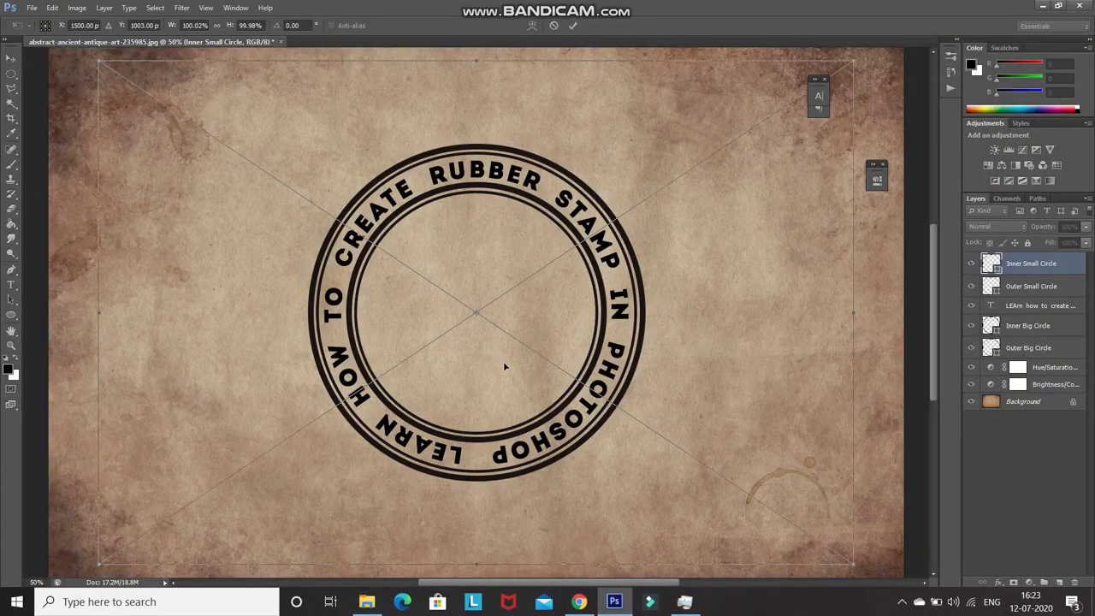
left_click(570, 24)
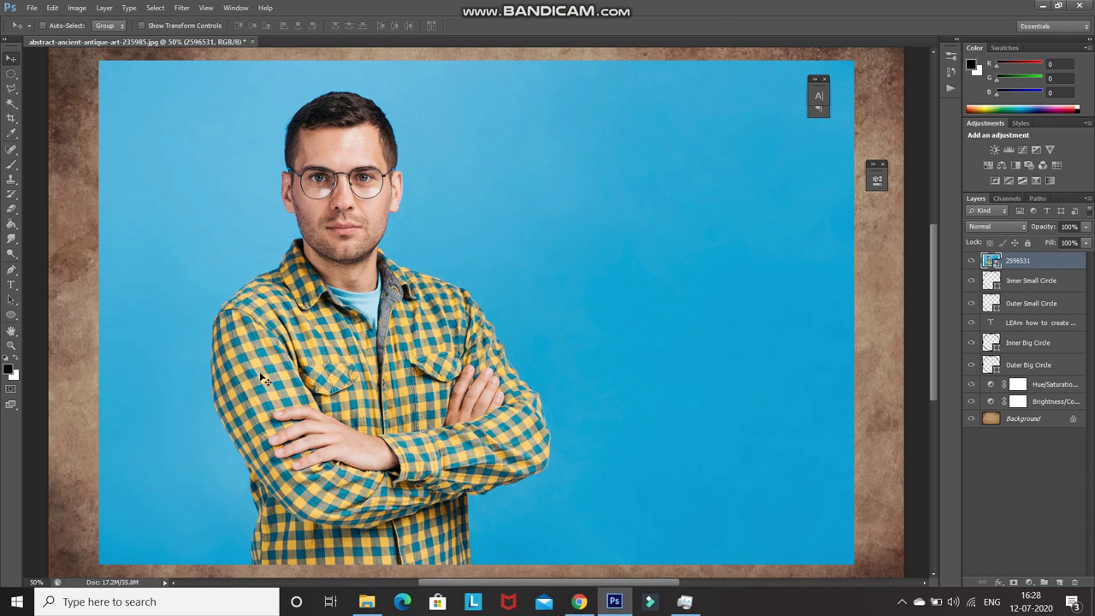
left_click(177, 9)
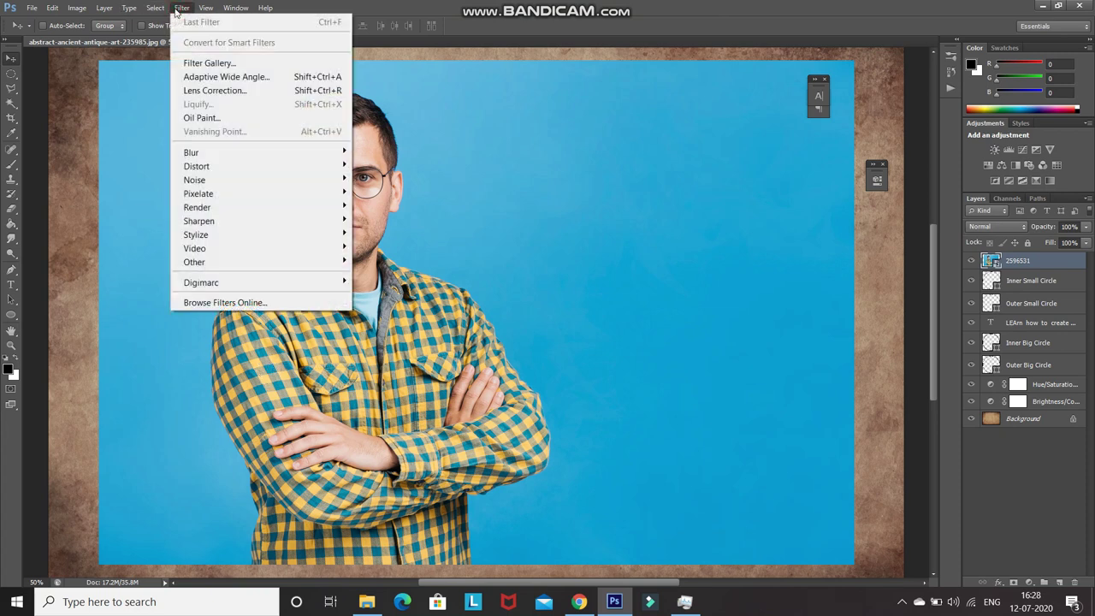
Step: Apply the Sketch > Stamp filter to the portrait with Light/Dark Balance 4 and Smoothness 1
left_click(178, 62)
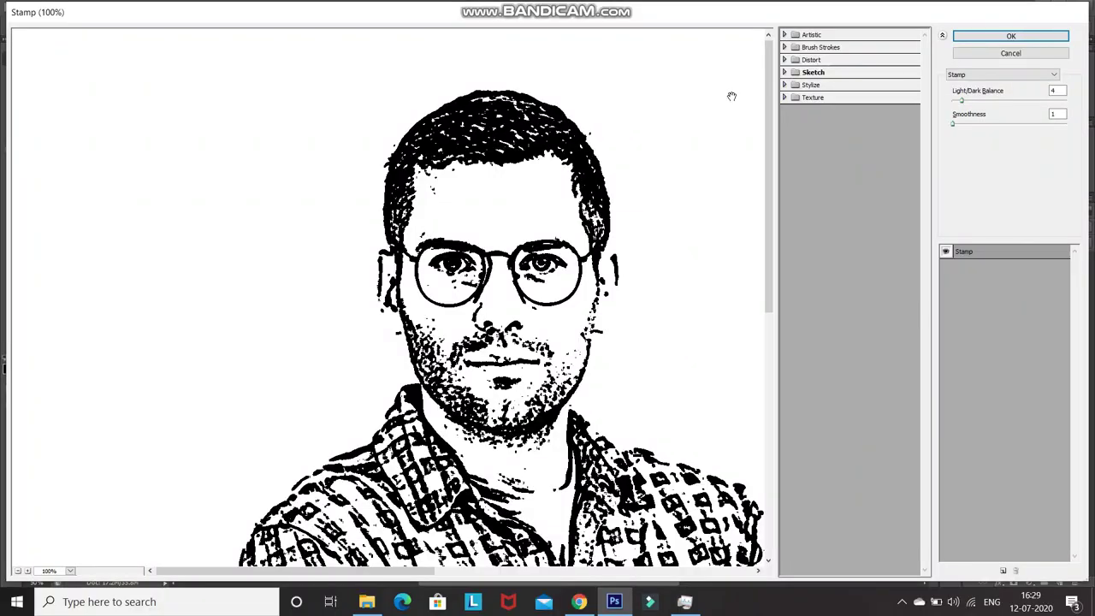
left_click(786, 73)
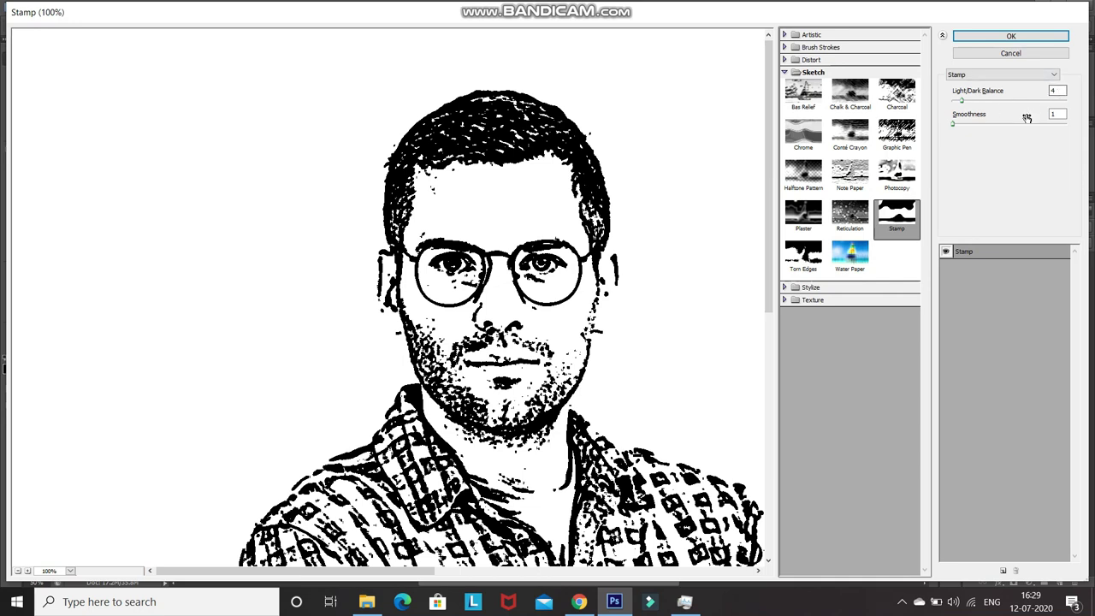
left_click(1057, 115)
left_click(997, 39)
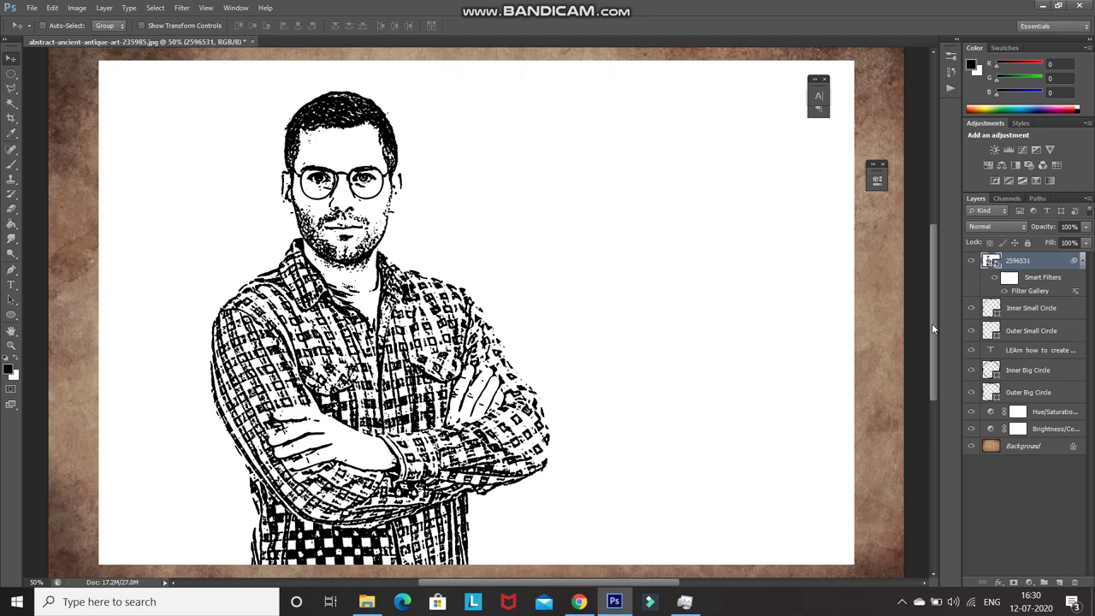
right_click(1053, 261)
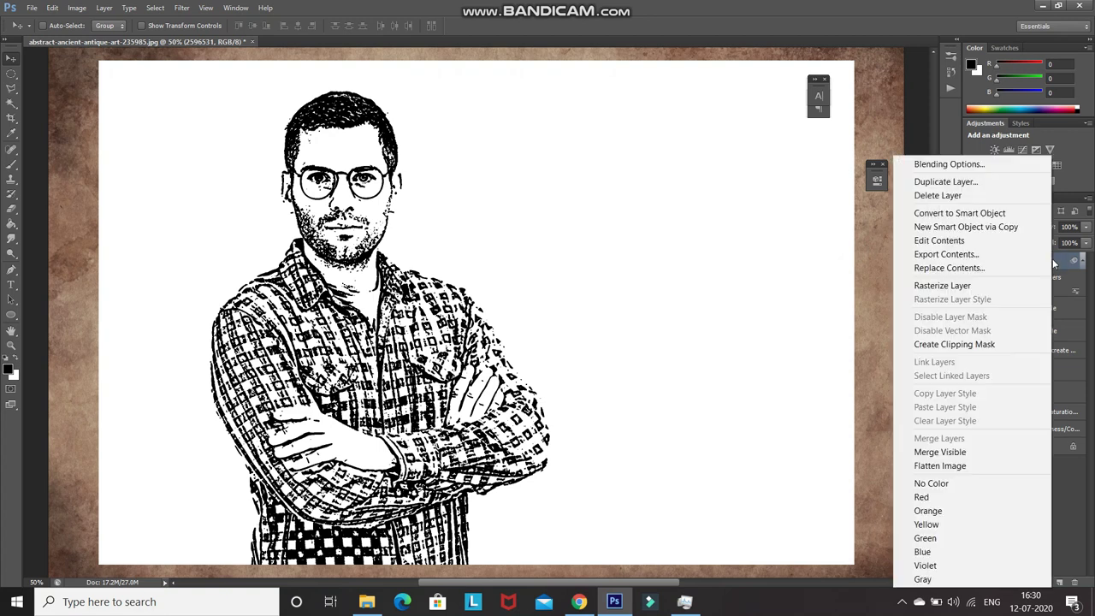
Step: Rasterize the portrait layer and select its black linework with Color Range at Fuzziness 200
left_click(925, 285)
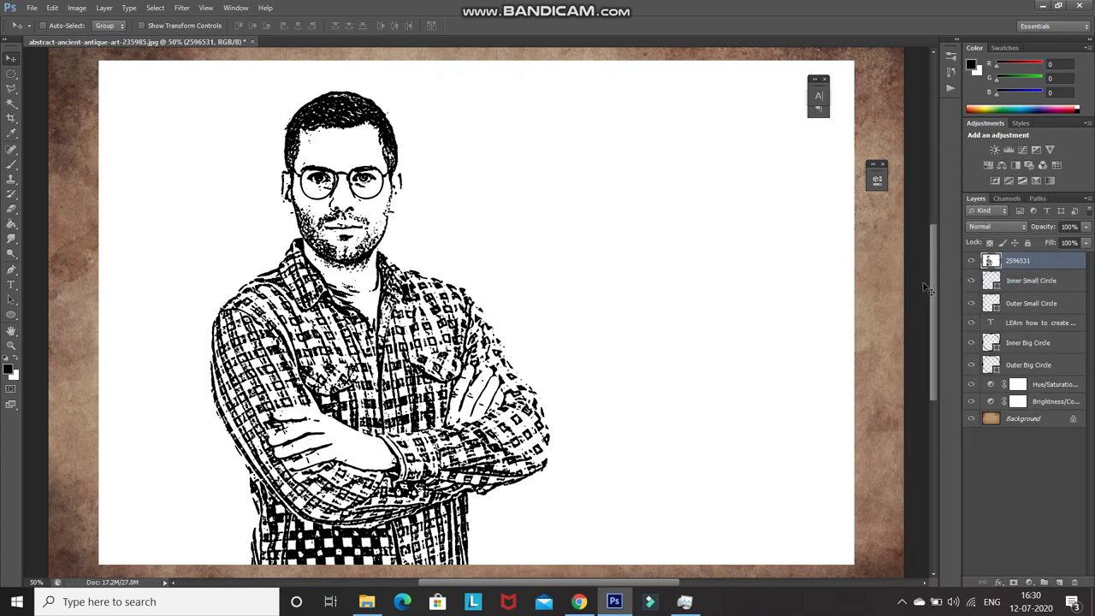
left_click(155, 8)
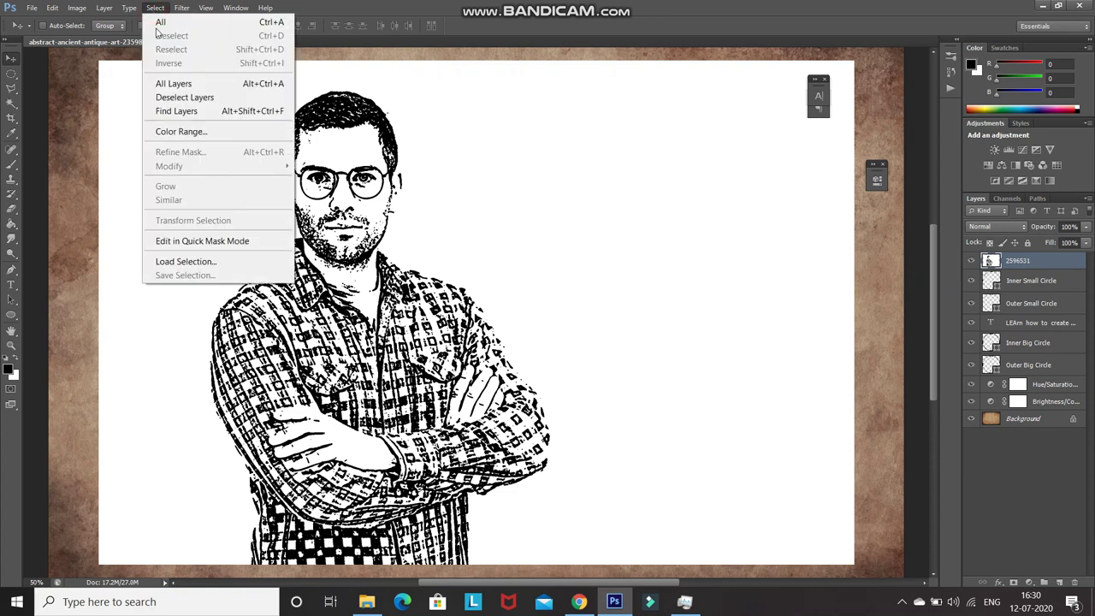
left_click(168, 133)
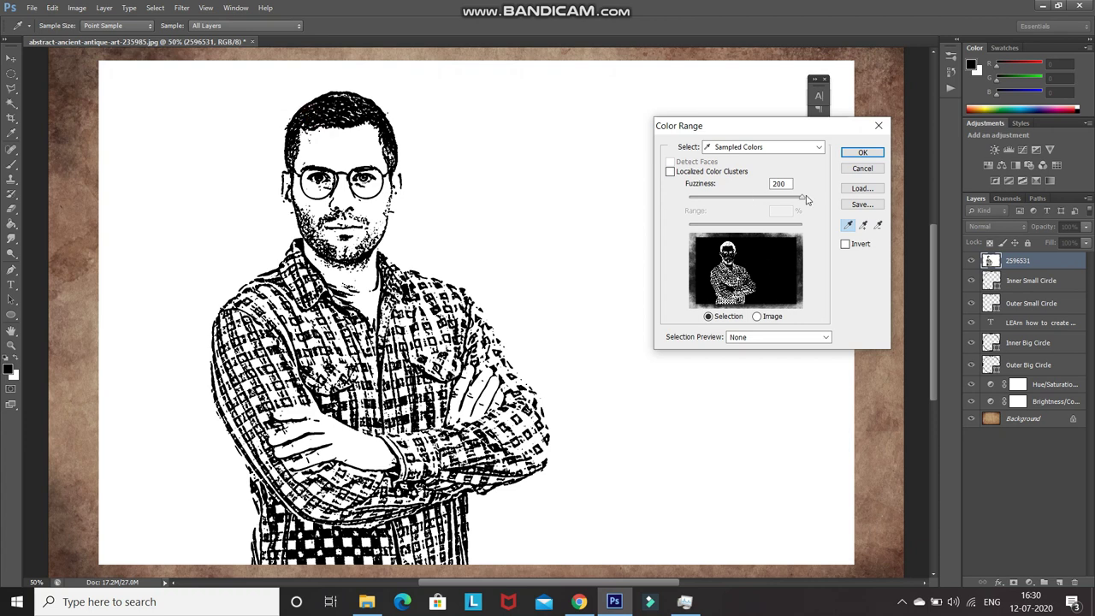
left_click(862, 152)
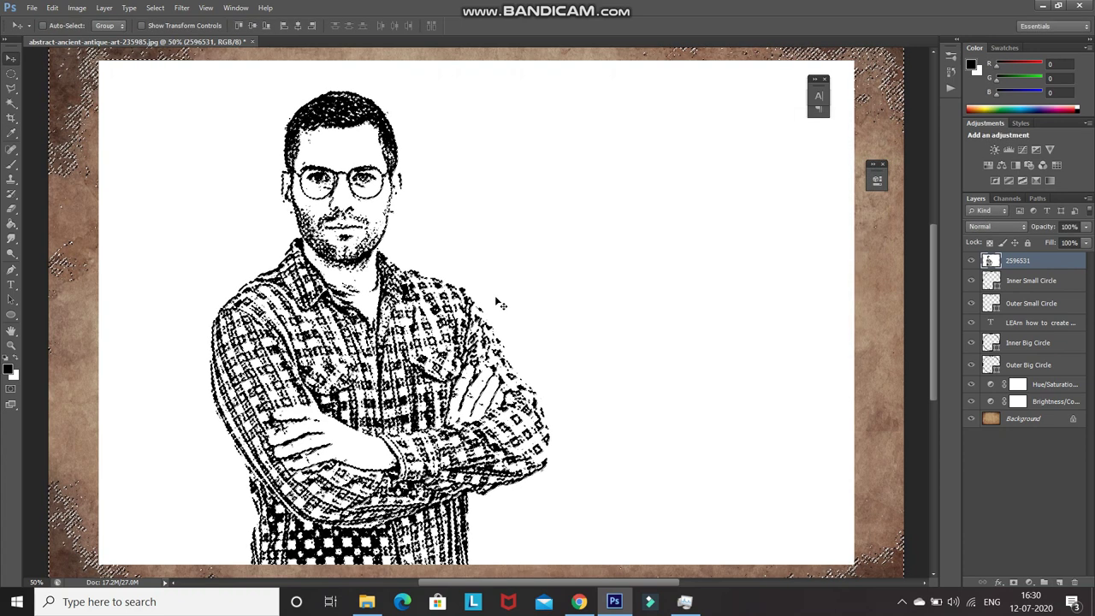
Step: Mask out the portrait's white background, centre it in the stamp ring, and apply the mask
left_click(1012, 581)
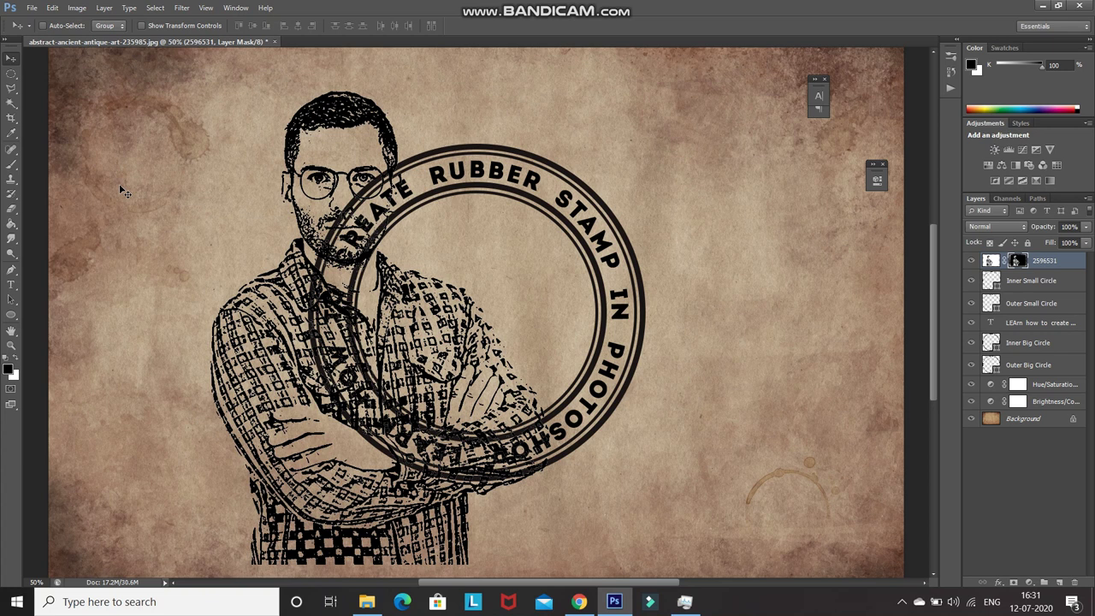
left_click_drag(282, 107, 423, 223)
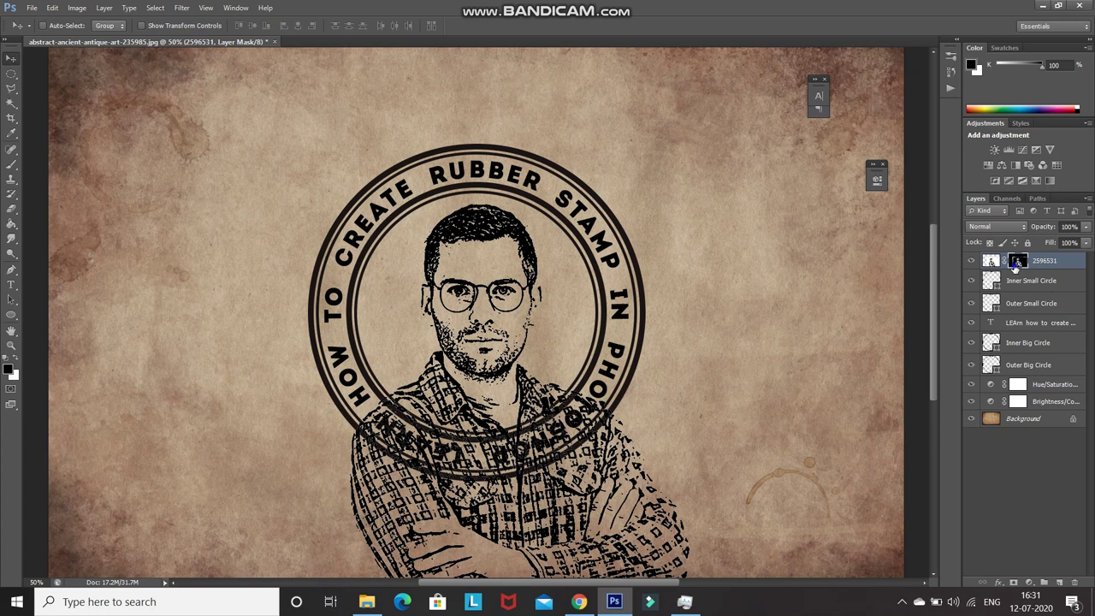
right_click(1015, 266)
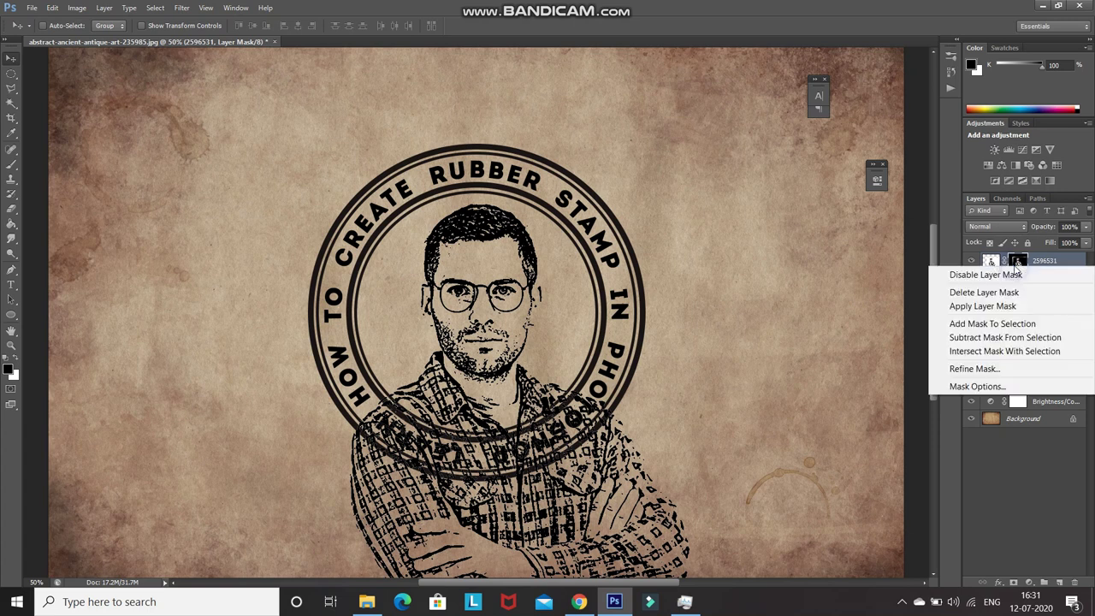
left_click(997, 304)
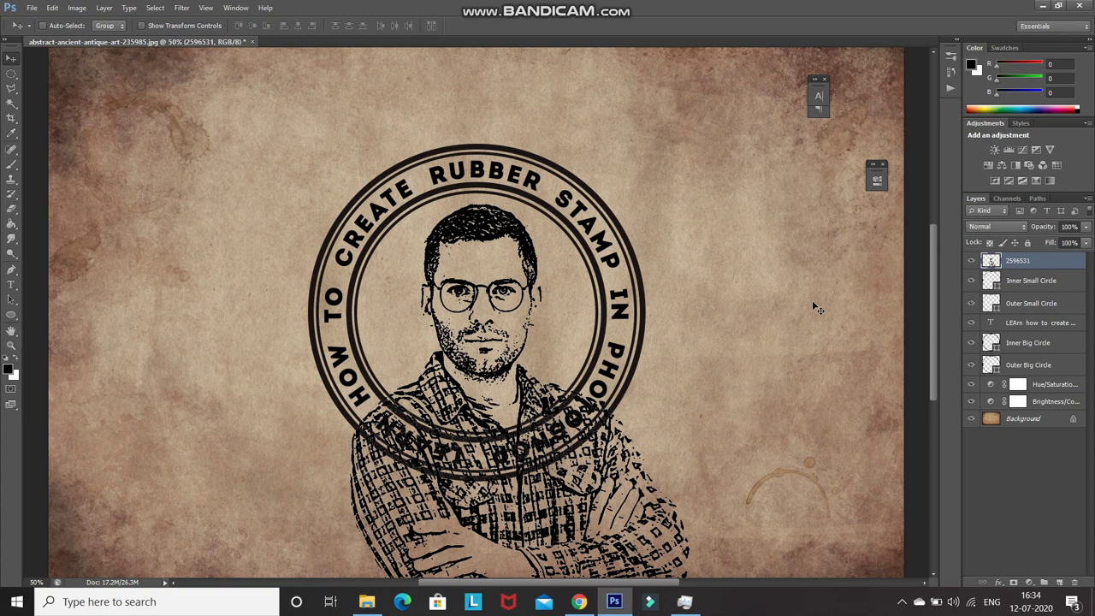
left_click(987, 285, "ctrl")
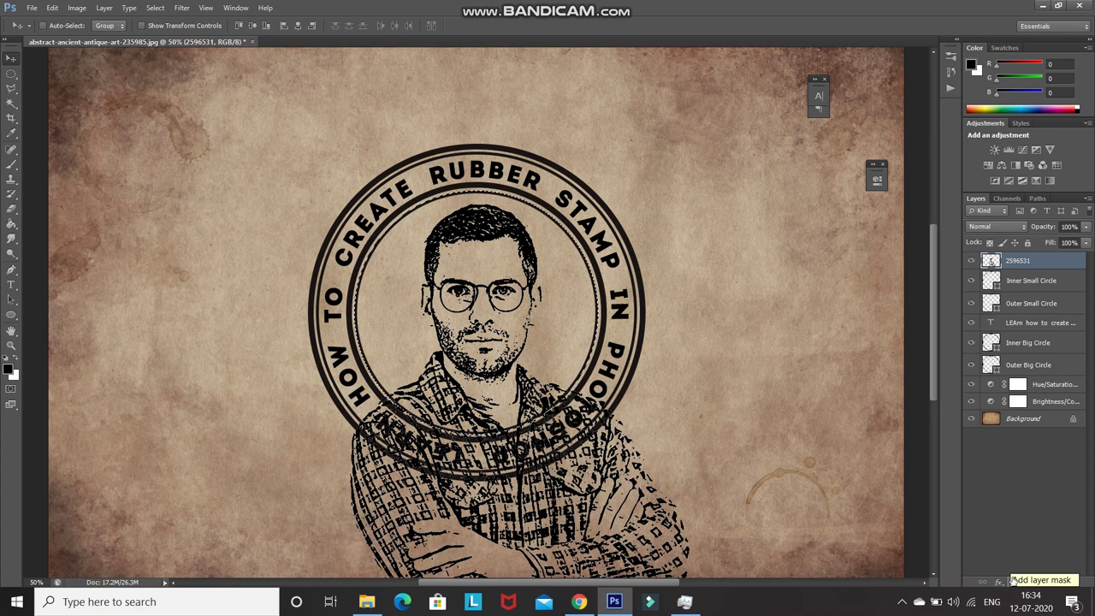
Step: Mask the portrait to the inner circle selection, then select layers down to Outer Big Circle
left_click(1011, 581)
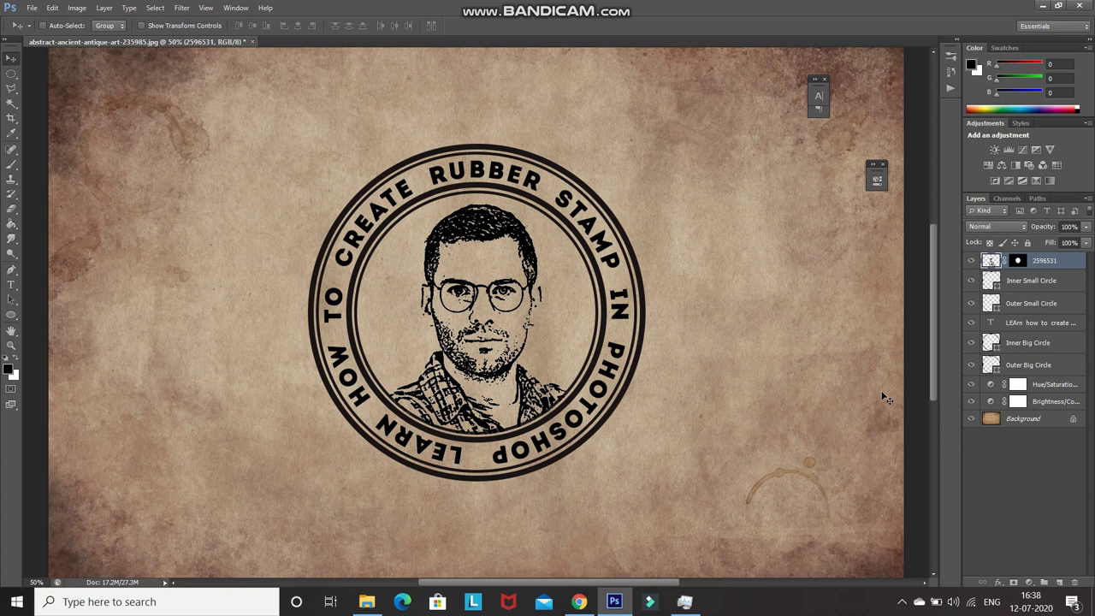
left_click(1066, 367, "shift")
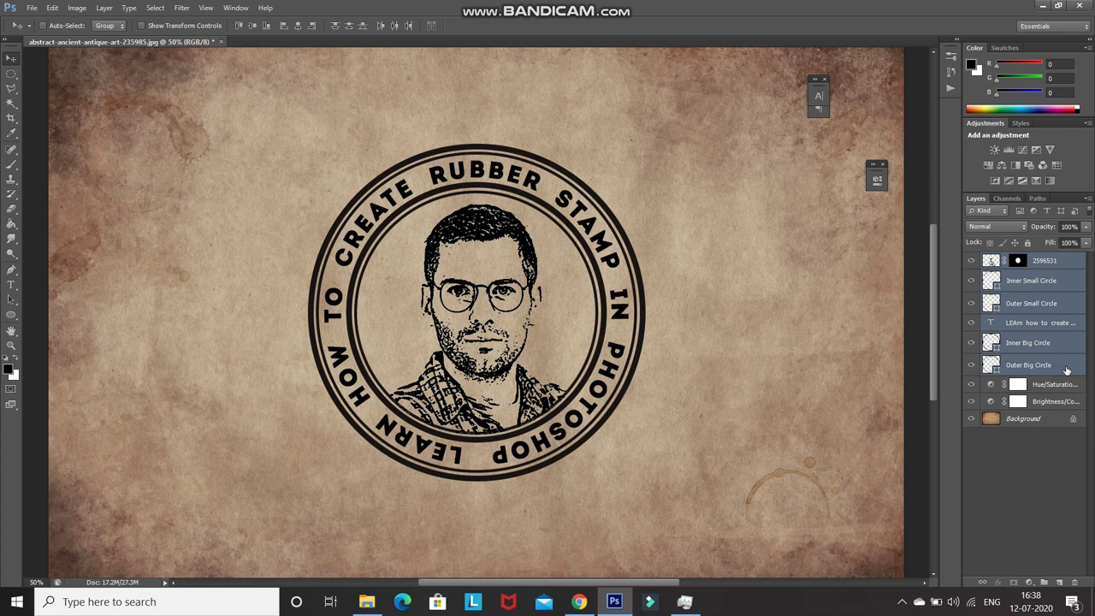
Step: Group the stamp layers into Group 1 with a layer mask and ready a size-70 black brush
key("ctrl+g")
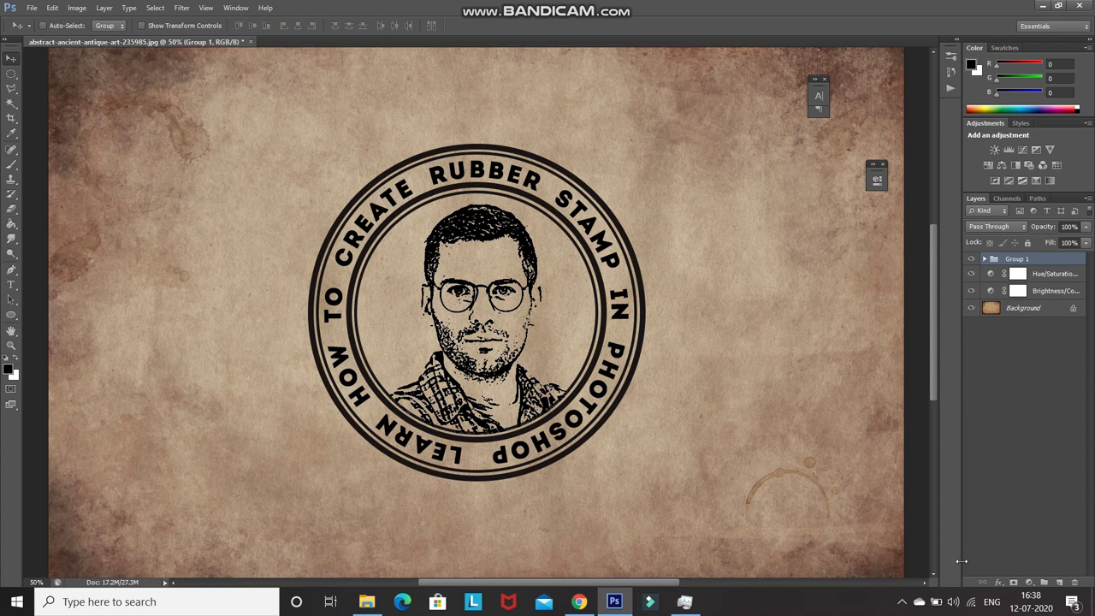
left_click(1012, 582)
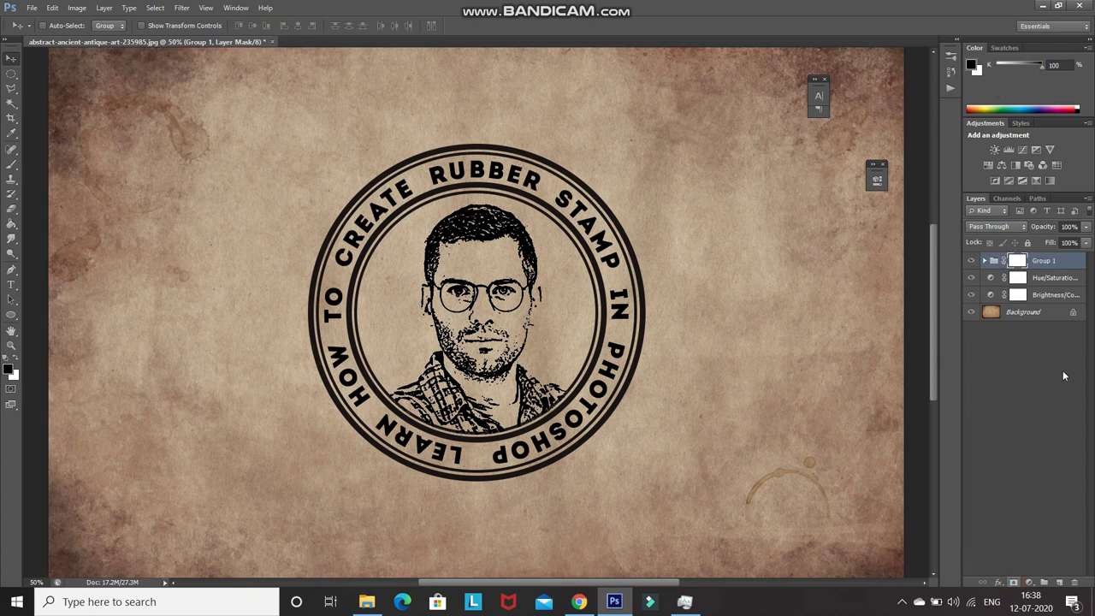
left_click(11, 163)
left_click(51, 163)
key("bracketright")
key("bracketright")
key("bracketright")
key("bracketright")
key("bracketright")
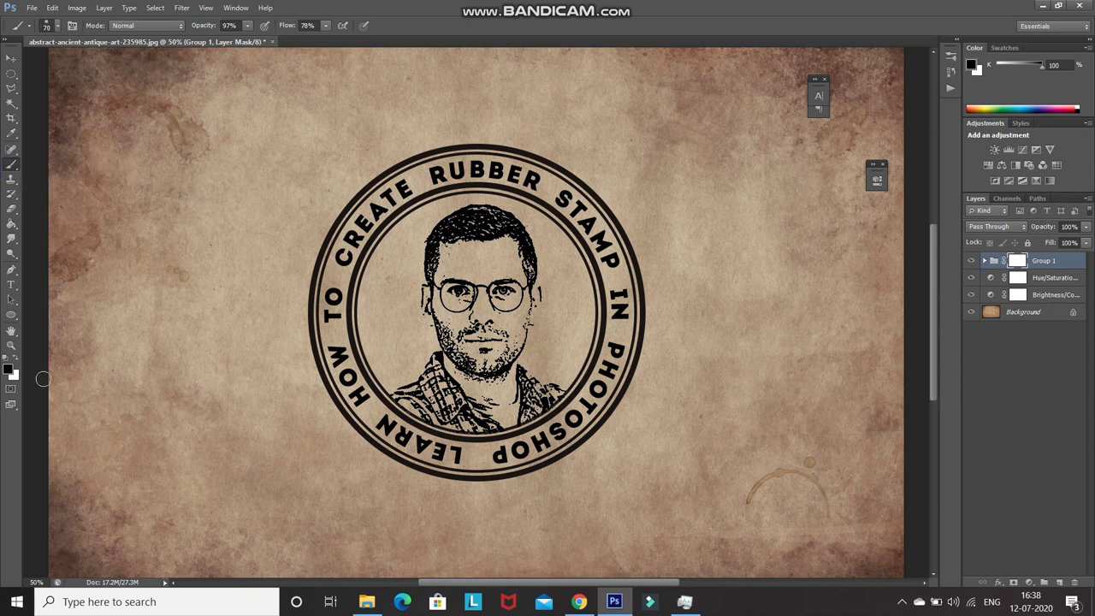
left_click(10, 371)
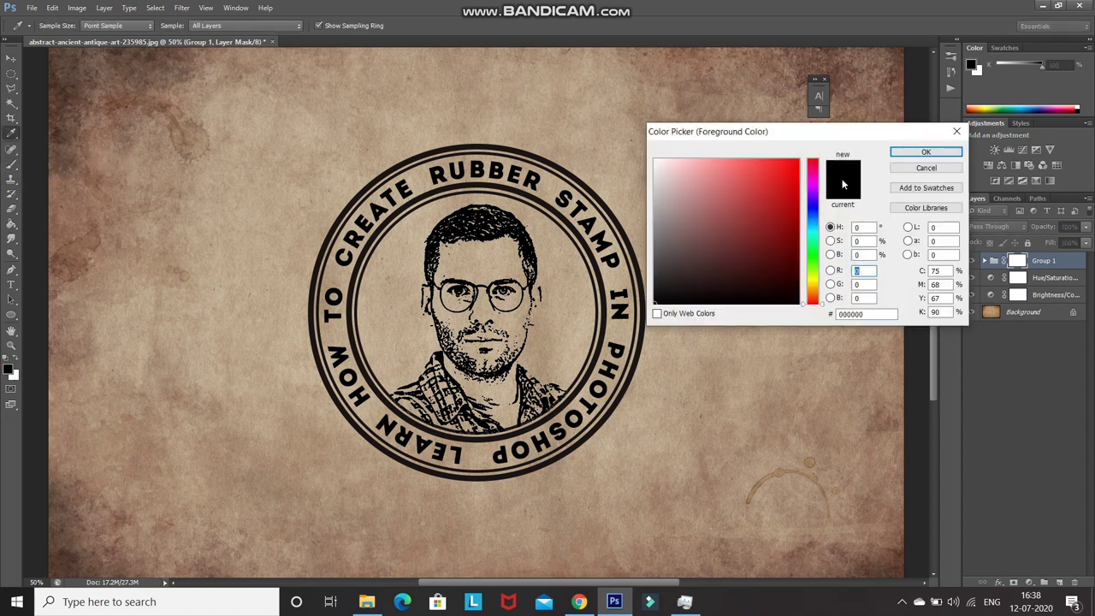
left_click(906, 155)
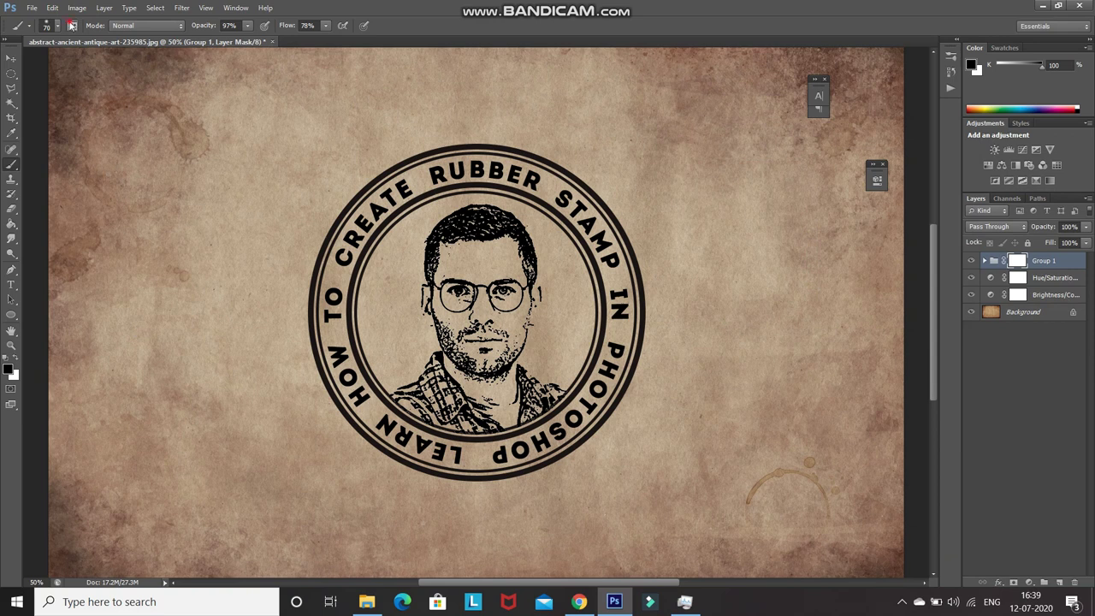
left_click(72, 26)
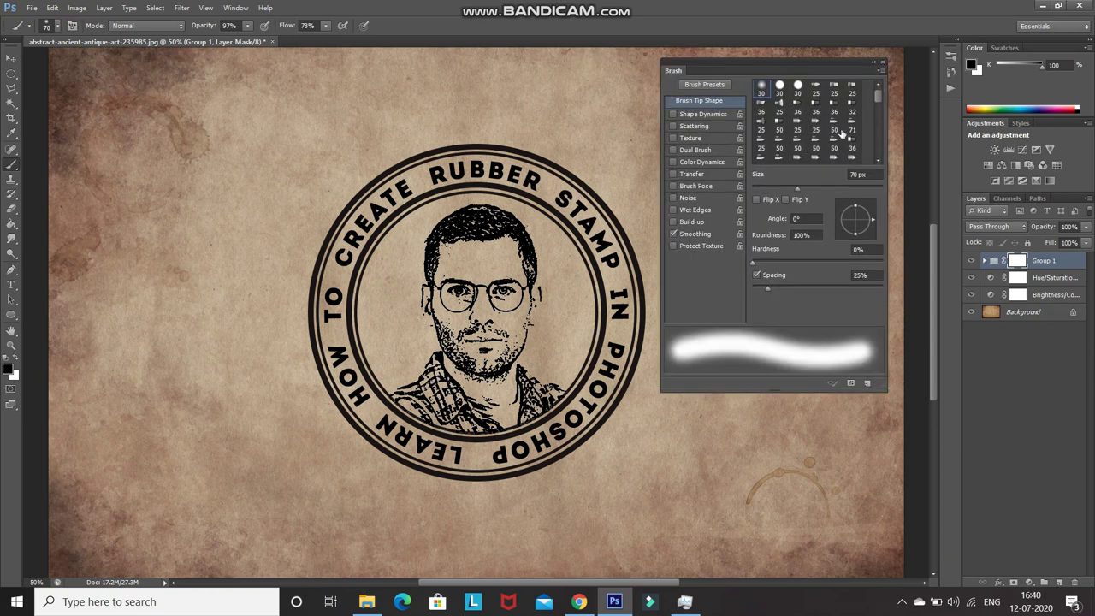
Step: Pick the large grunge splatter brush tip at 600 px, cancelling the Load Brushes attempt
left_click_drag(880, 100, 880, 122)
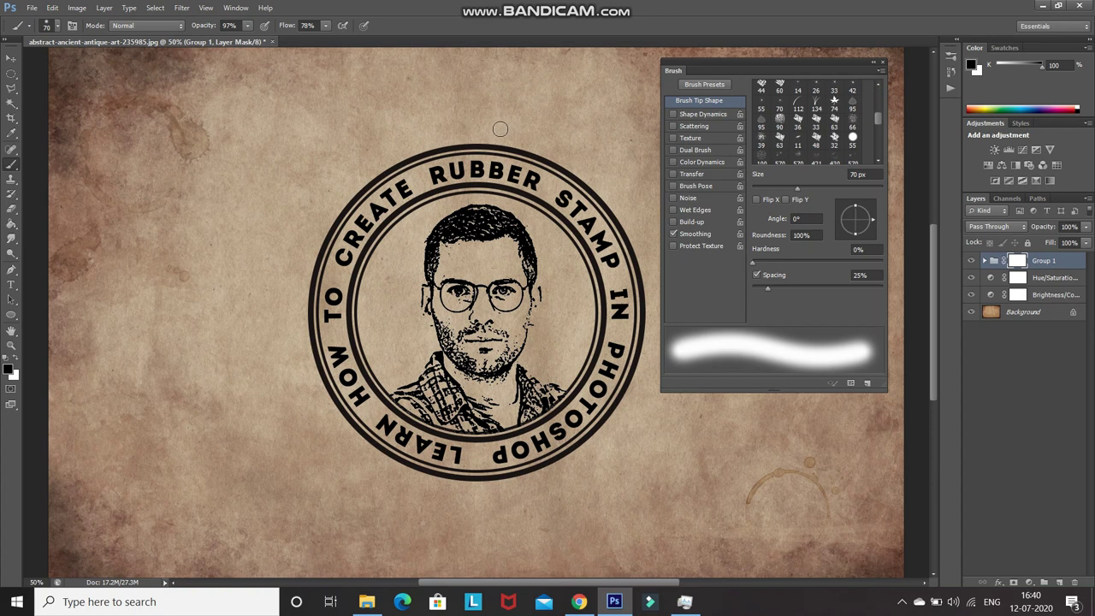
left_click(58, 30)
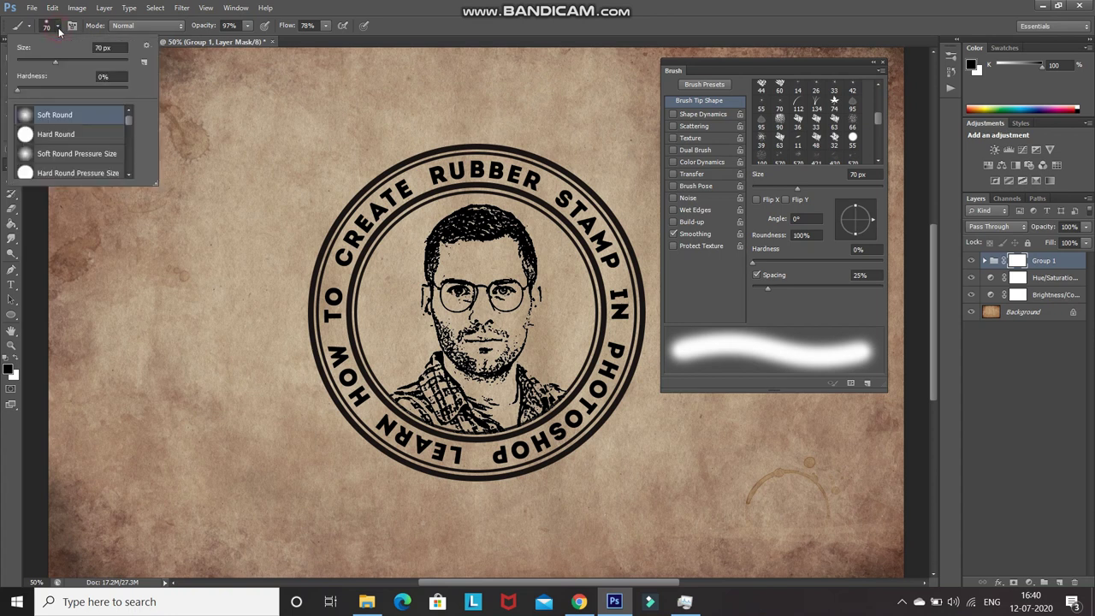
left_click(147, 47)
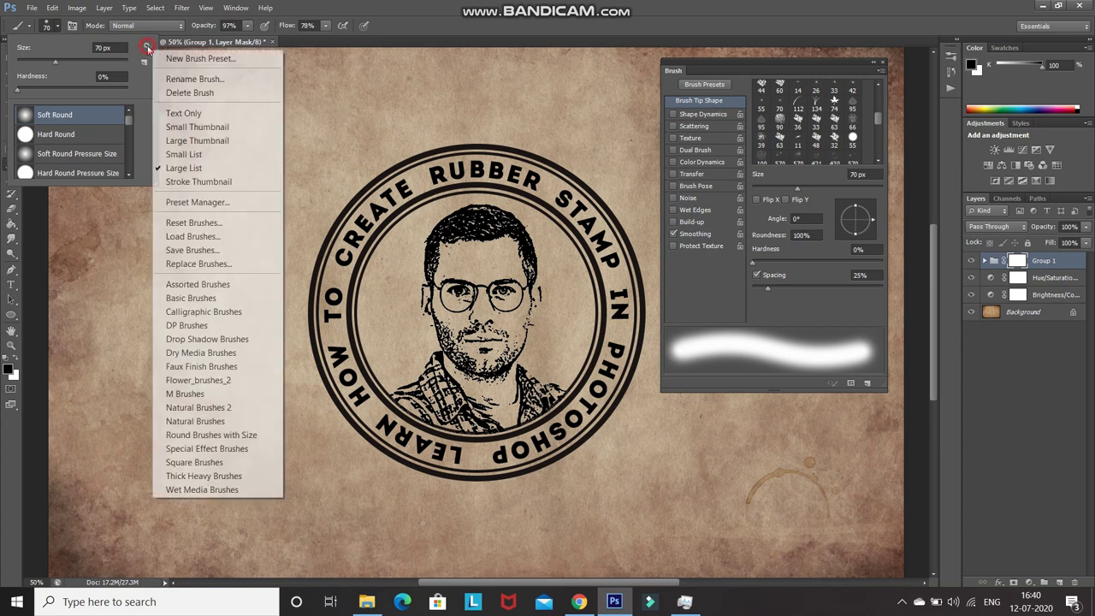
left_click(194, 238)
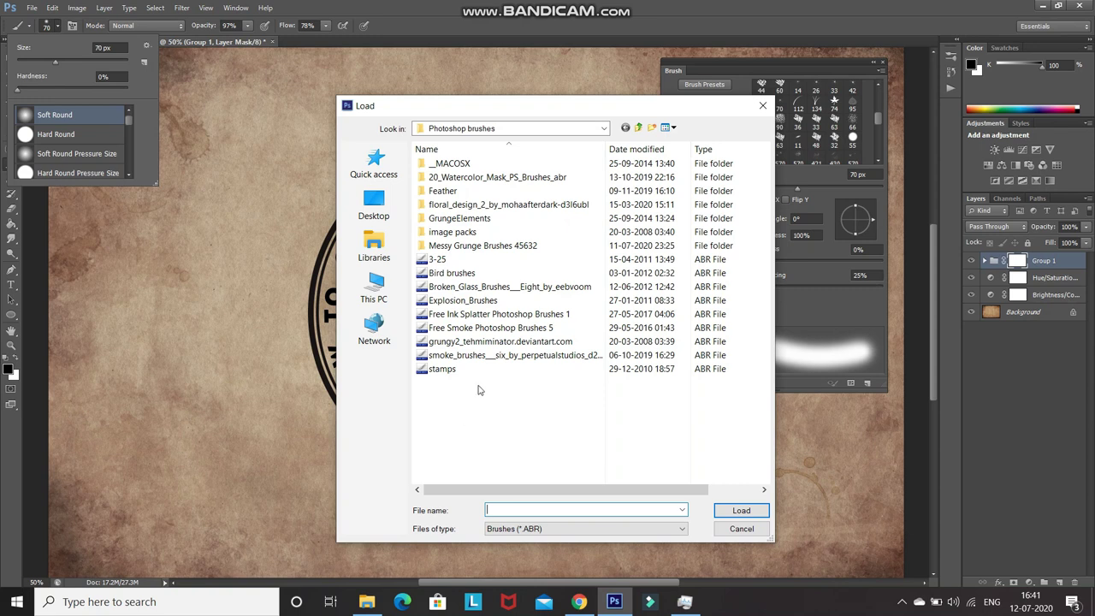
left_click(722, 530)
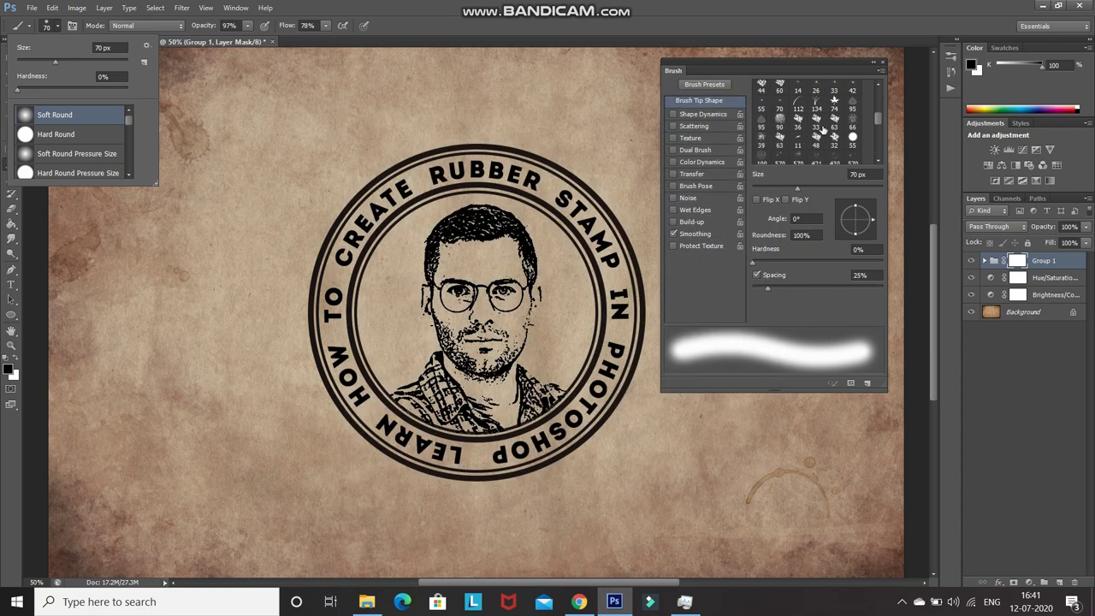
left_click(875, 121)
left_click(877, 124)
scroll(877, 124, "down", 2)
left_click(797, 120)
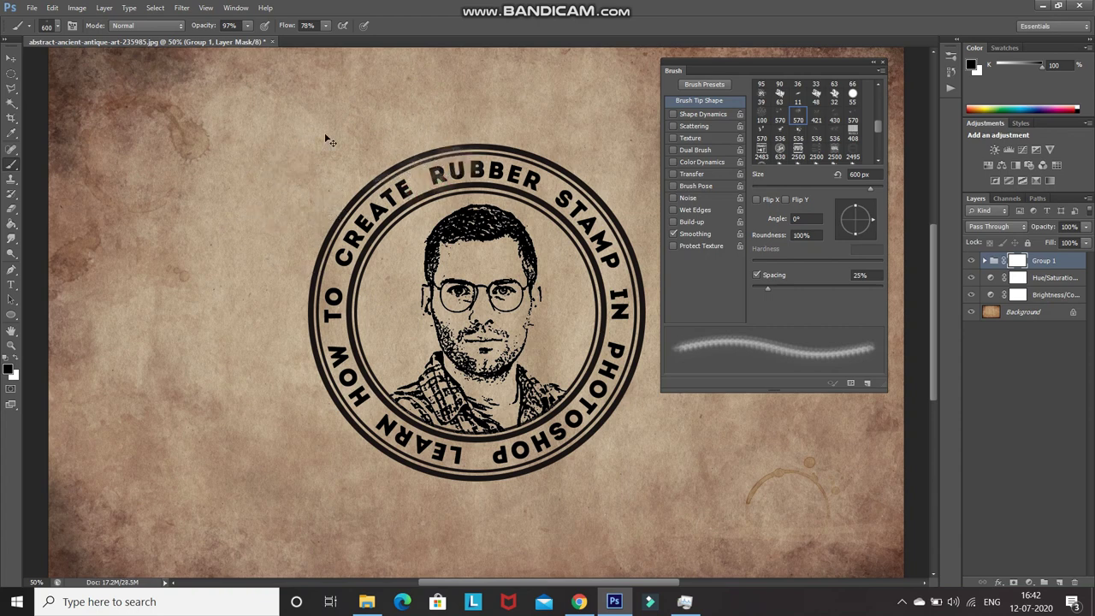
Step: Brush grunge gaps into Group 1's mask so the rings, lettering and portrait look worn
scroll(481, 199, "up", 4)
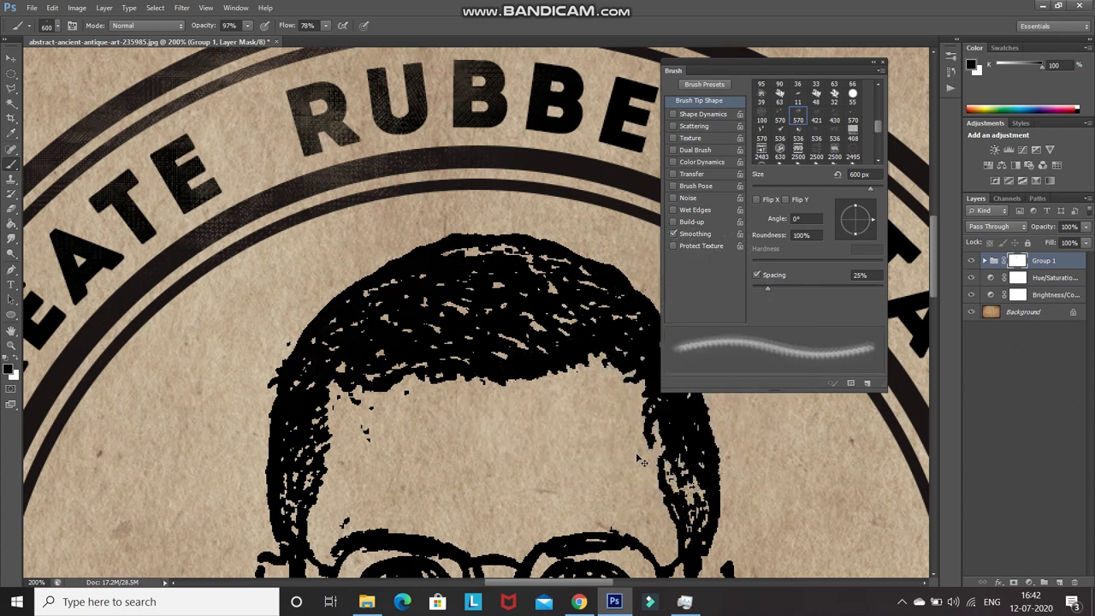
scroll(638, 456, "down", 3)
scroll(638, 436, "down", 2)
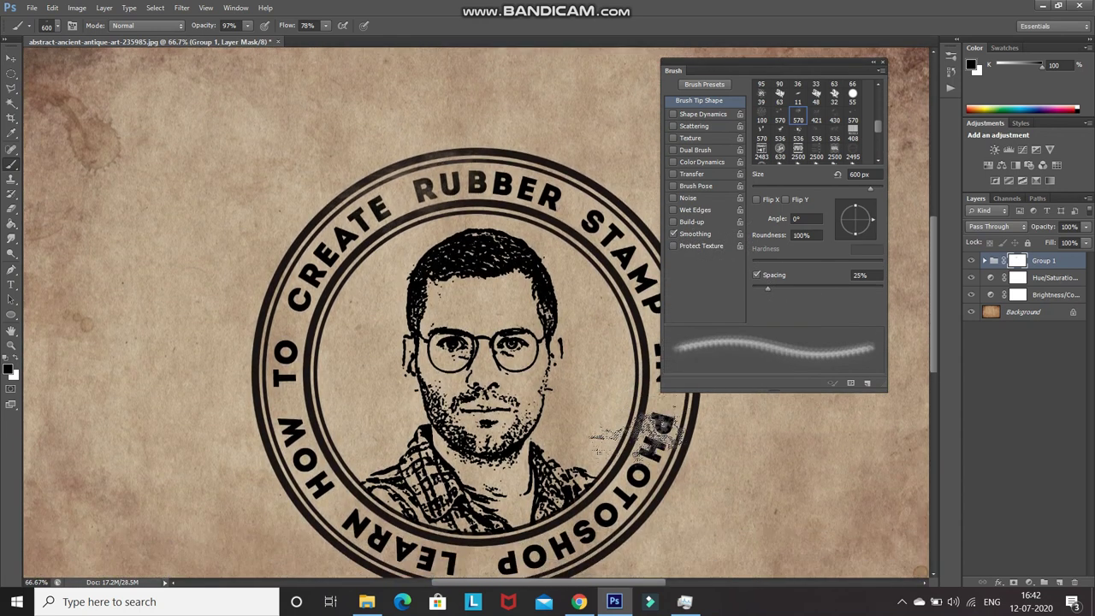
scroll(641, 432, "down", 3)
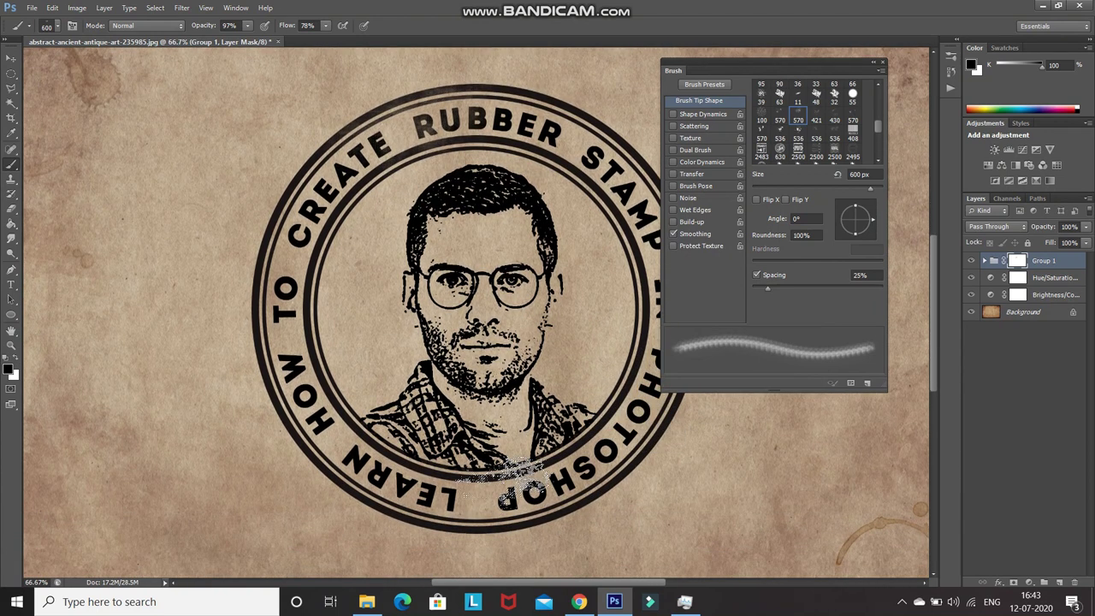
left_click(445, 580)
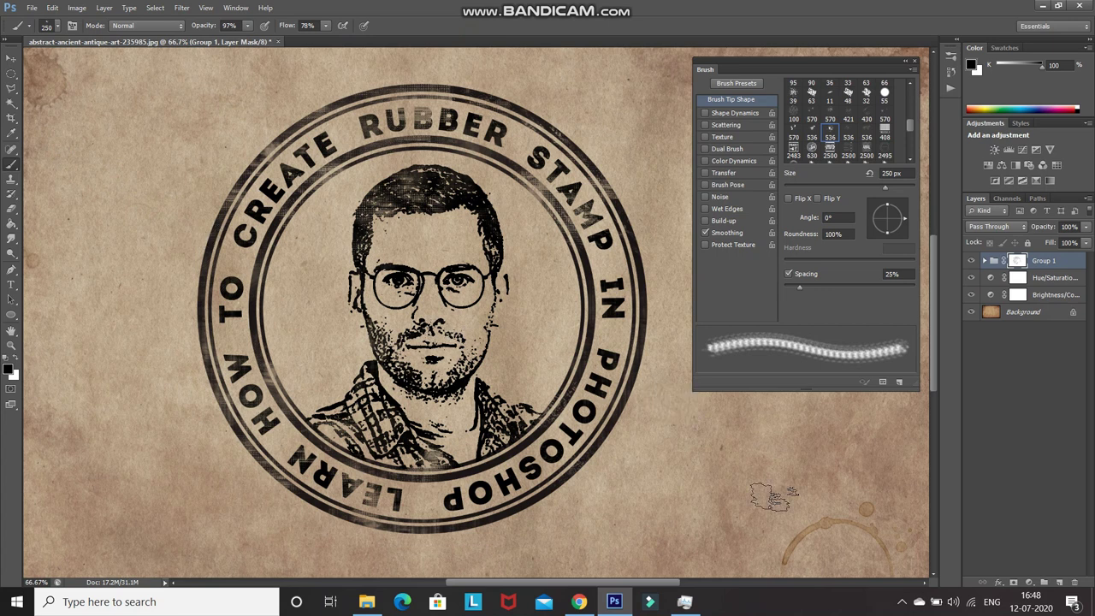
left_click(998, 581)
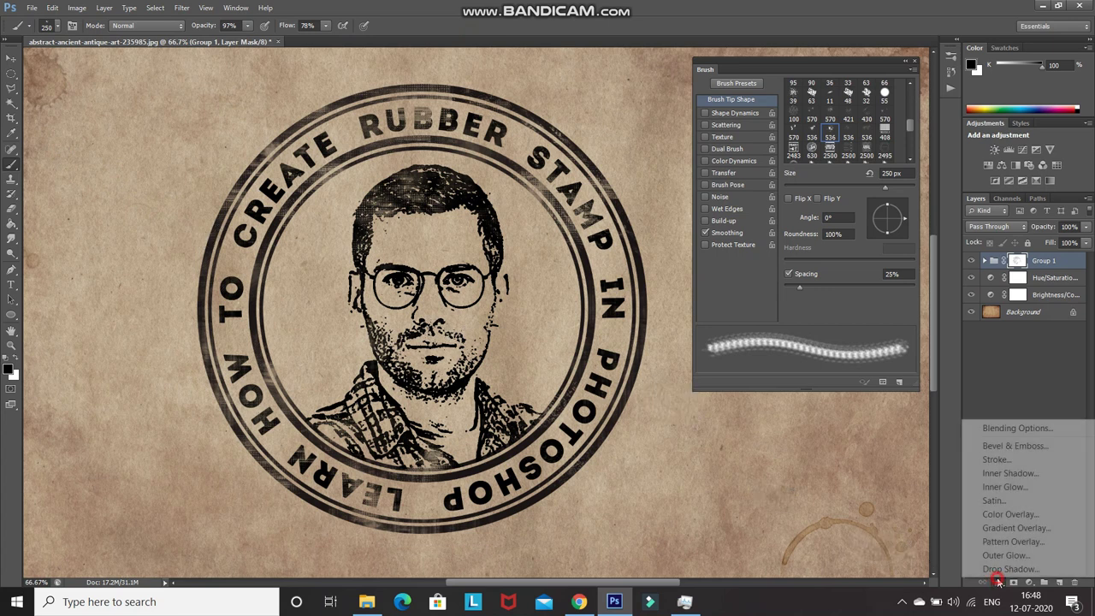
Step: Give Group 1 a Color Overlay in dark red #741d1d
left_click(989, 513)
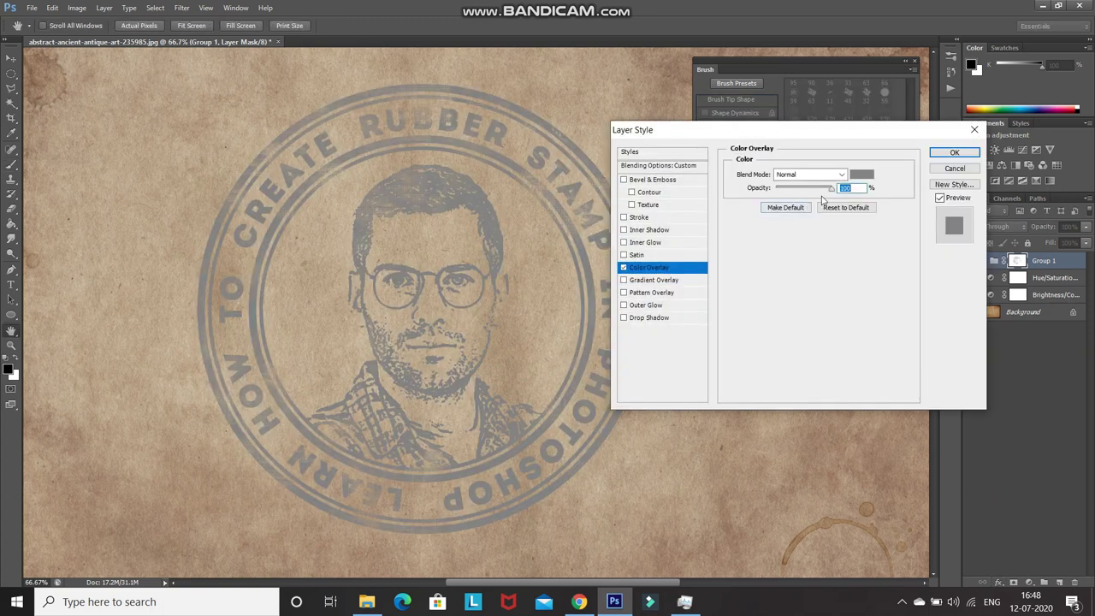
left_click(856, 177)
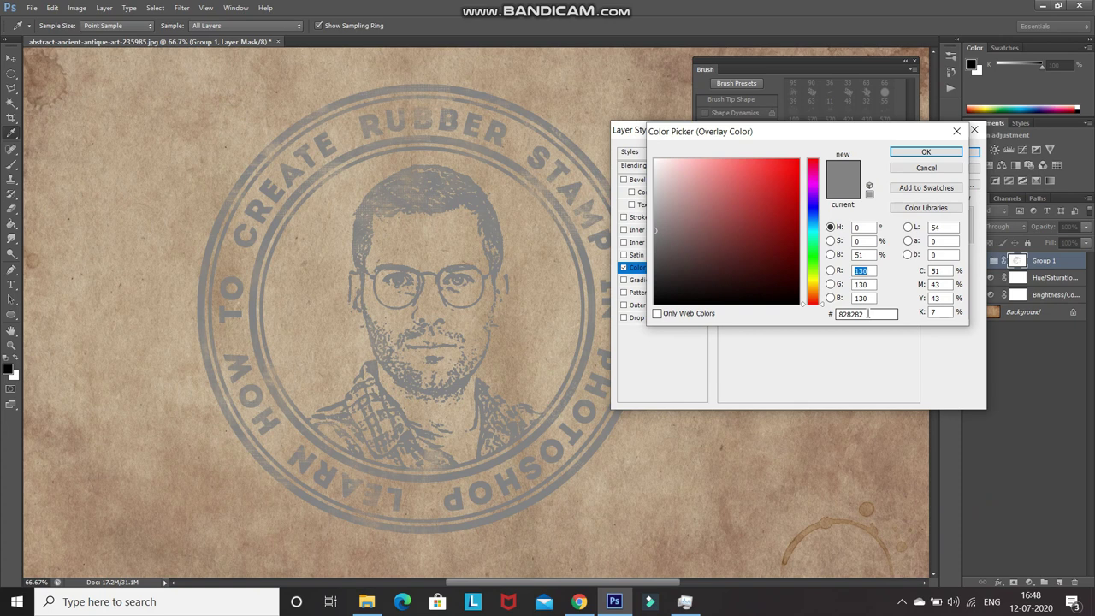
double_click(868, 314)
type("7")
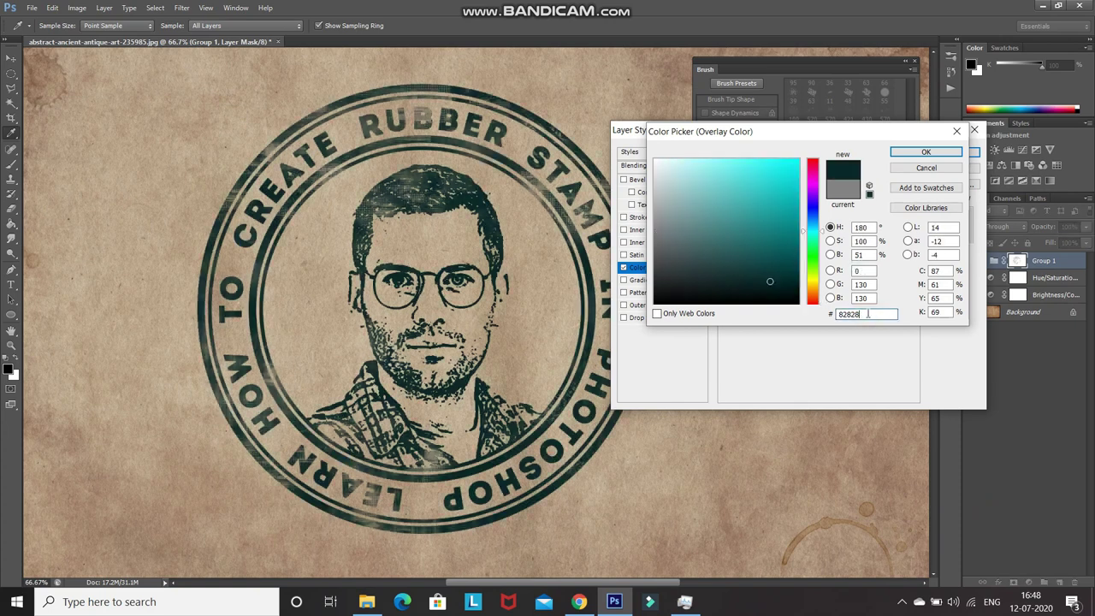
type("41d1d")
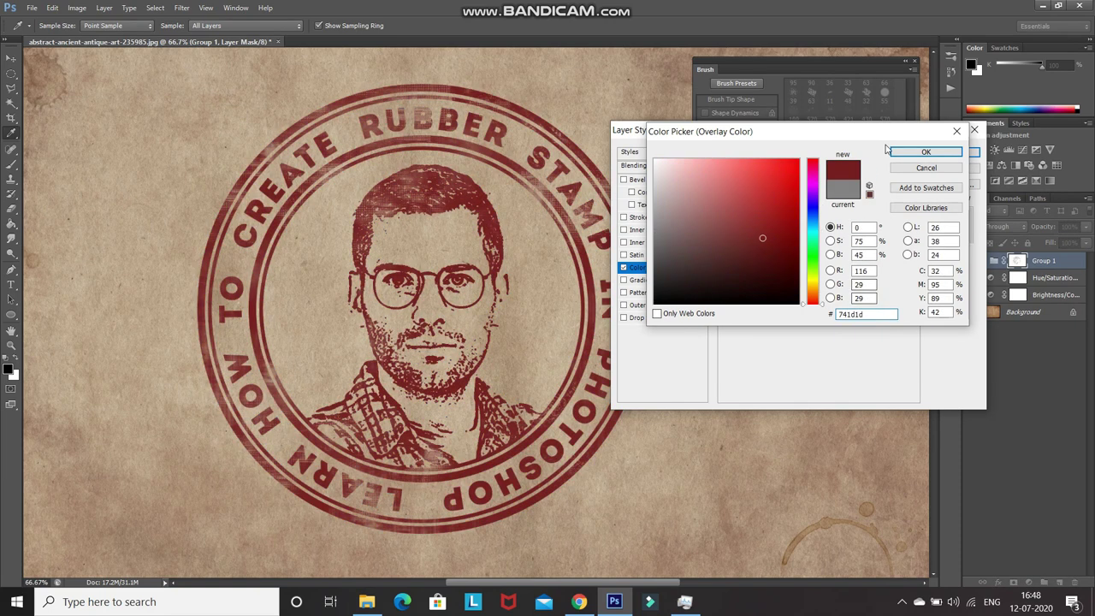
left_click(913, 154)
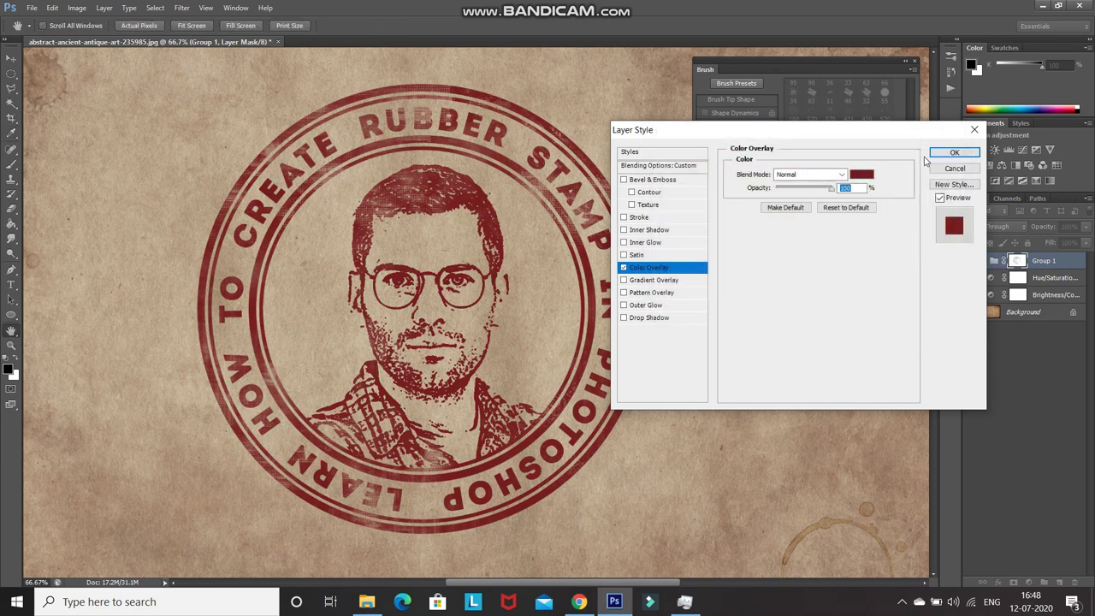
left_click(949, 154)
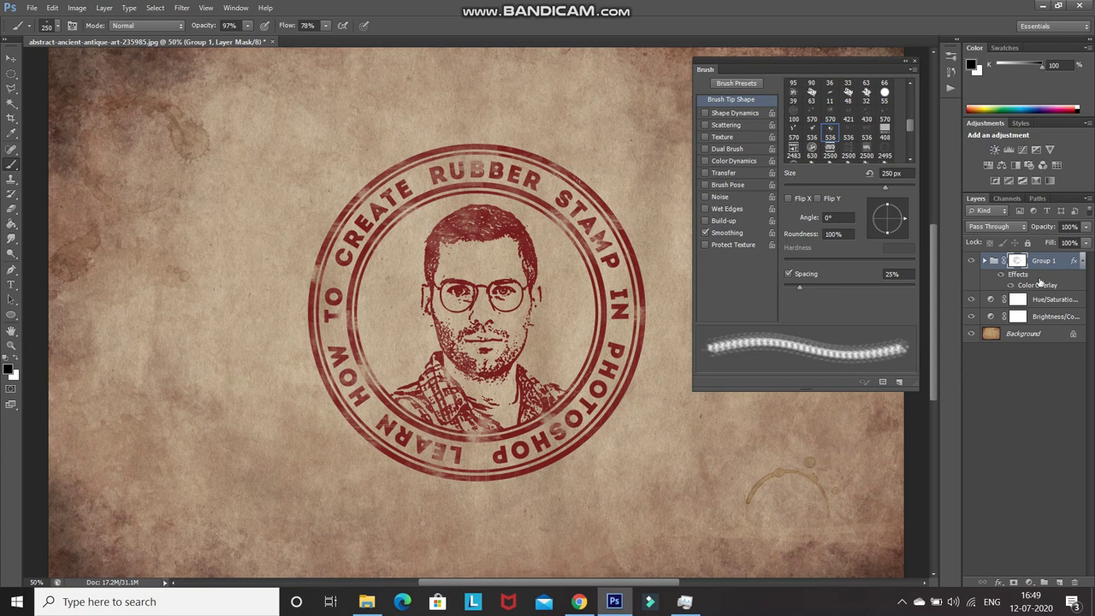
Step: Set Group 1's opacity to 90% and add a new empty Layer 1 above it
double_click(1069, 227)
type("090")
key("Return")
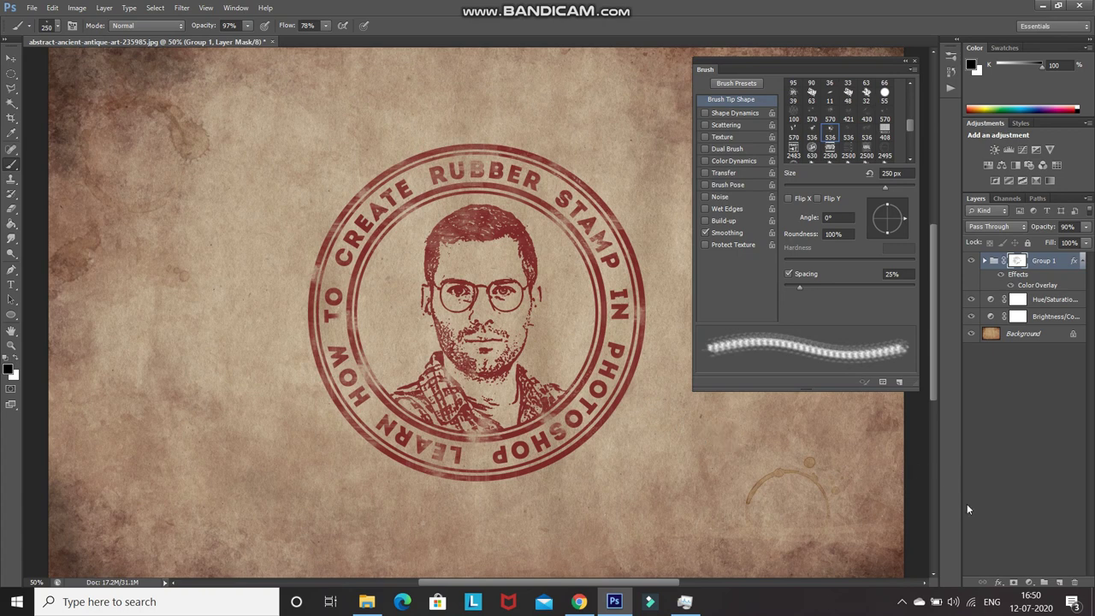
left_click(1060, 583)
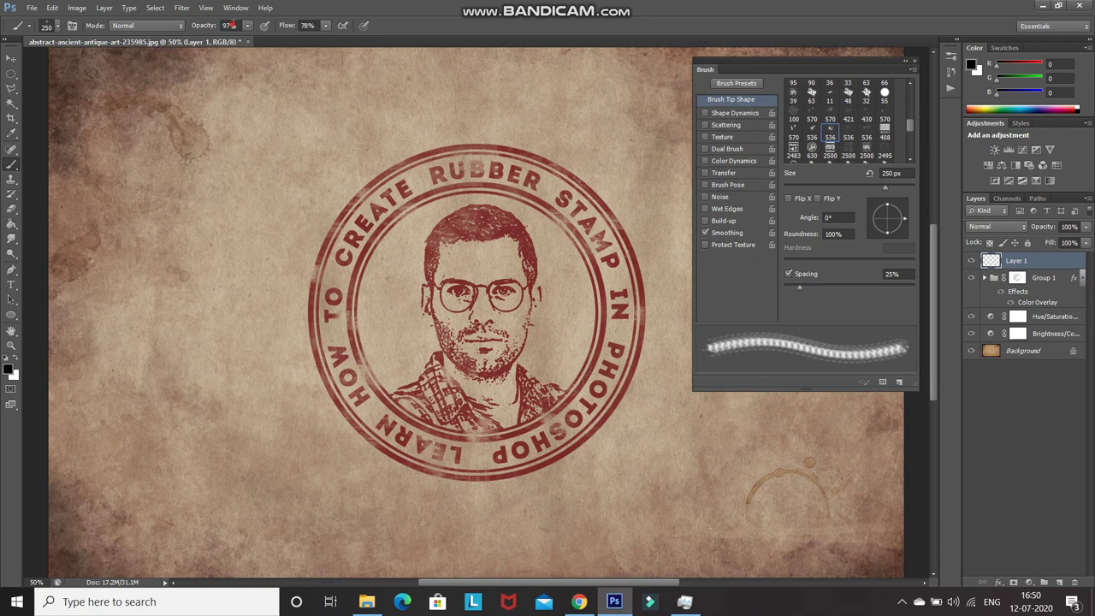
Step: Choose the large APPROVED stamp brush preset and zoom out to the whole page
left_click(306, 24)
left_click_drag(911, 125, 912, 132)
left_click(829, 122)
key("ctrl+minus")
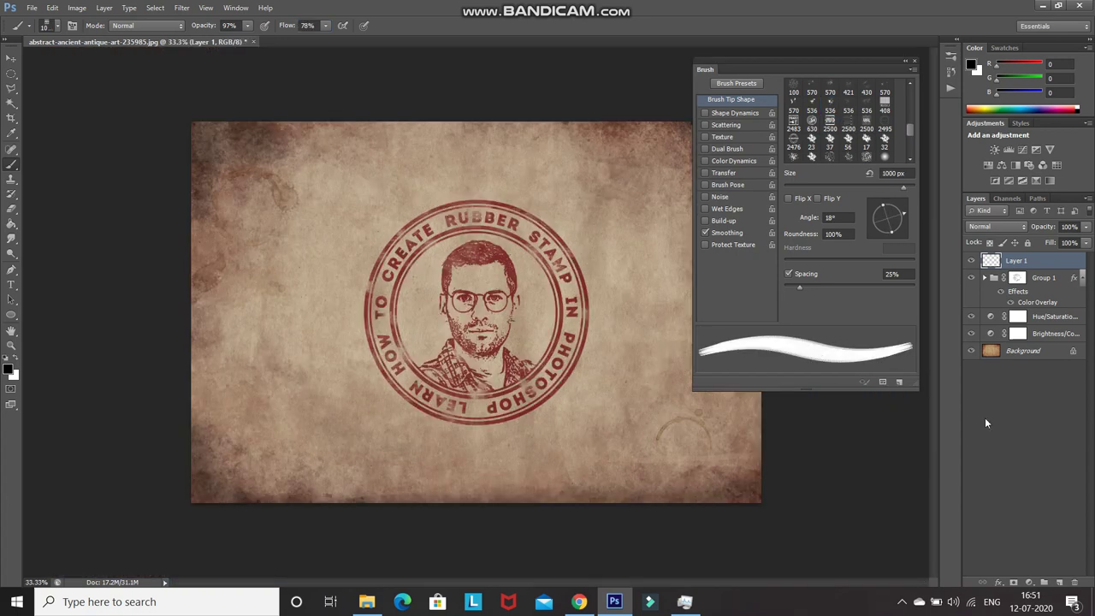
Step: Set the foreground colour to #741d1d and stamp APPROVED below the portrait stamp
left_click(8, 369)
left_click(866, 313)
key("BackSpace")
key("BackSpace")
key("BackSpace")
key("BackSpace")
key("BackSpace")
key("BackSpace")
type("741d1d")
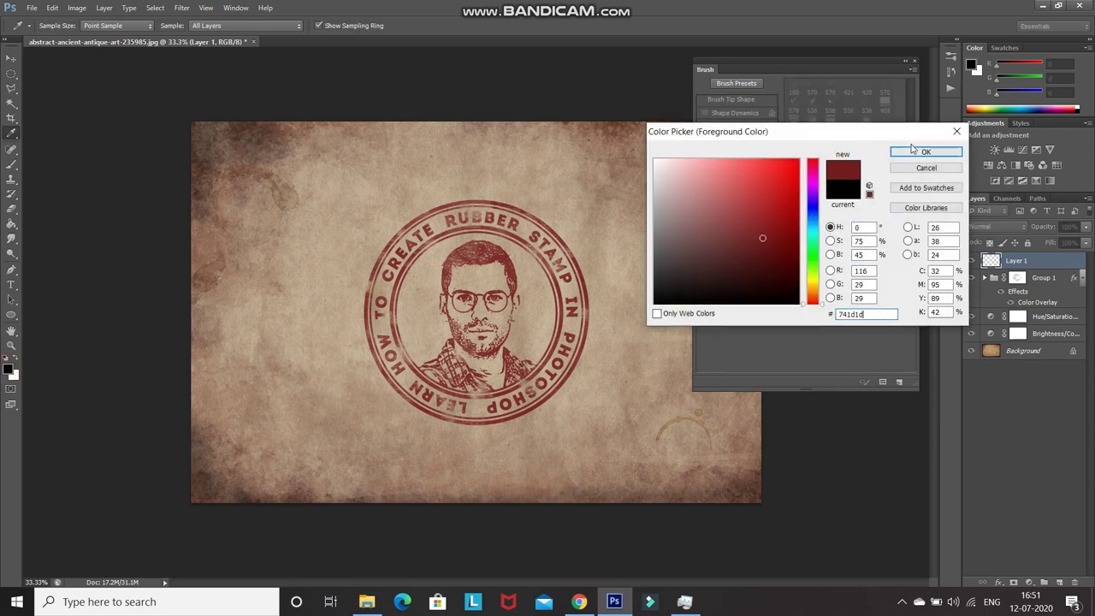
key("Return")
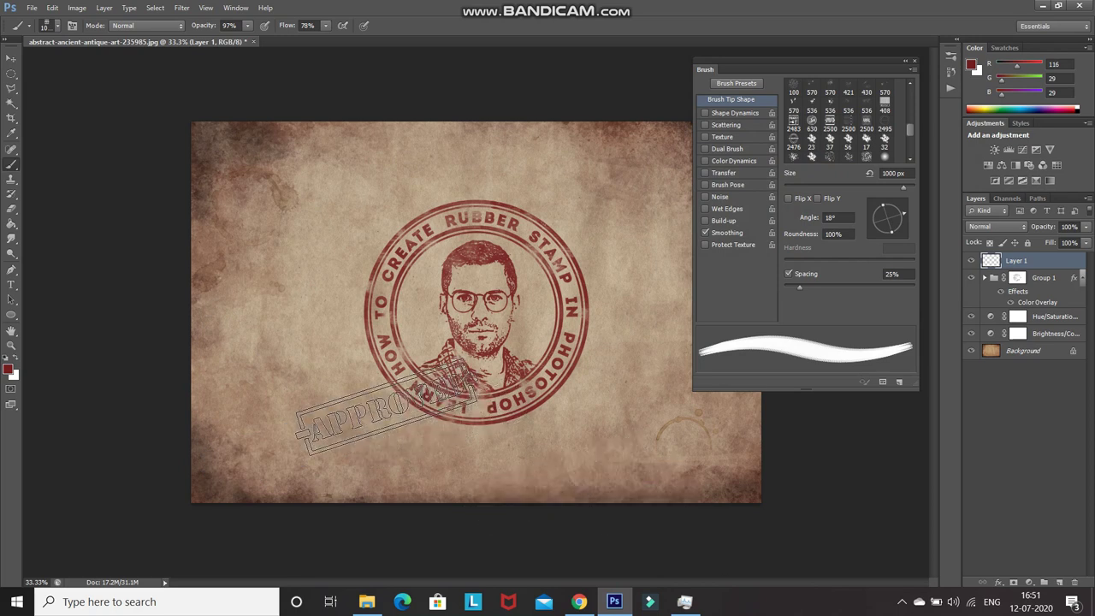
left_click(502, 453)
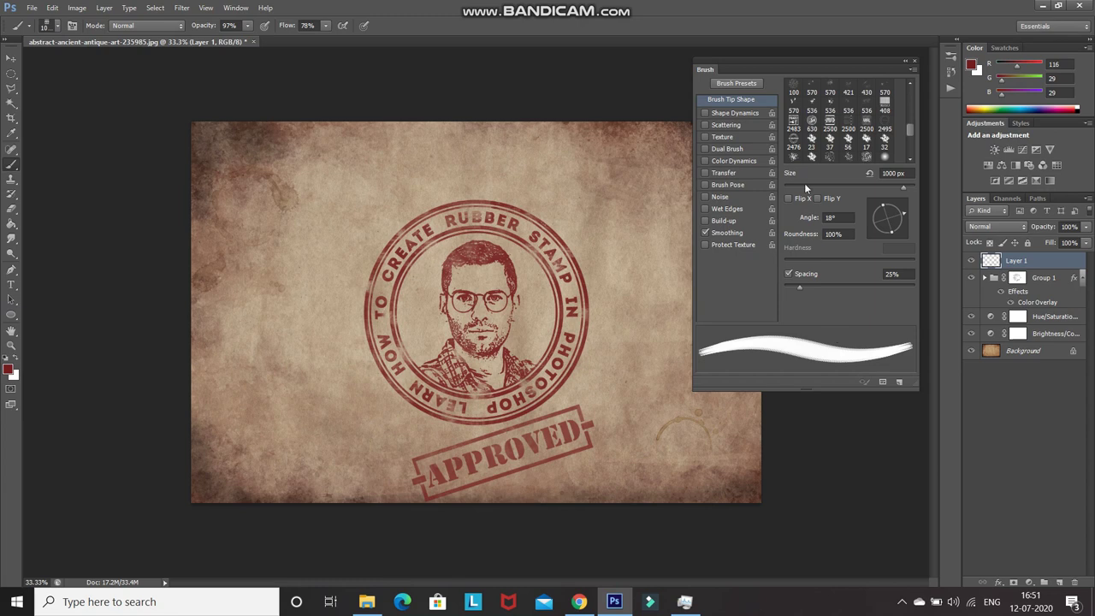
Step: Stamp DONE, postal mark, GUARANTEED, FRAGILE and AIRMAIL brush presets around the portrait stamp
left_click(811, 119)
left_click(293, 247)
left_click(300, 412)
left_click(297, 324)
left_click(793, 121)
left_click(629, 218)
left_click(811, 126)
left_click(676, 351)
left_click(866, 124)
Step: Collapse the Brush panel and set Layer 1 opacity to 65%
left_click(905, 62)
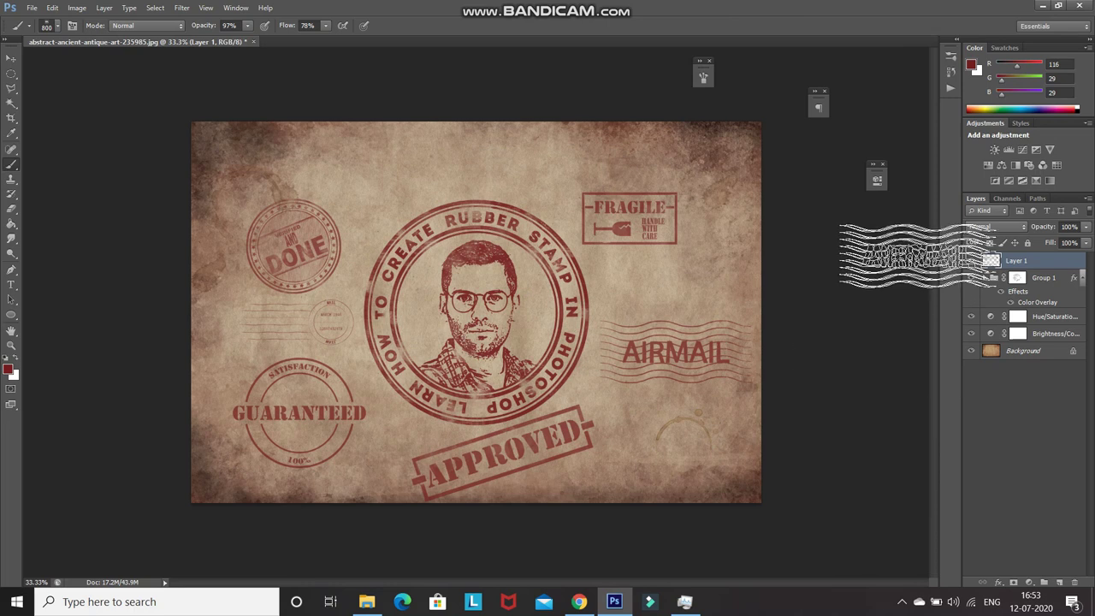
left_click(1069, 227)
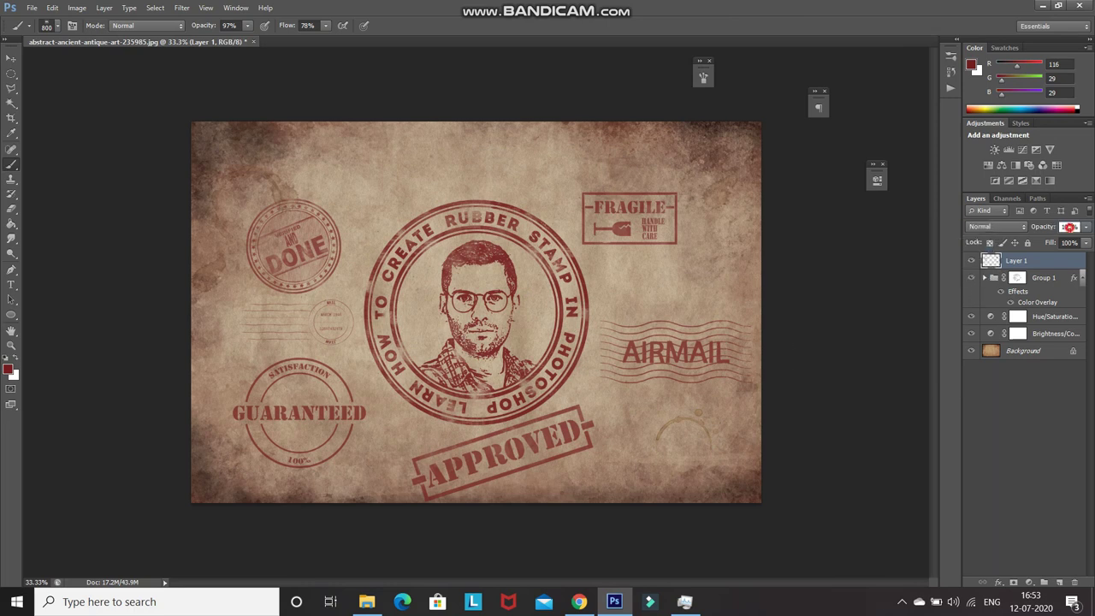
type("65")
key("Return")
key("ctrl+plus")
key("ctrl+plus")
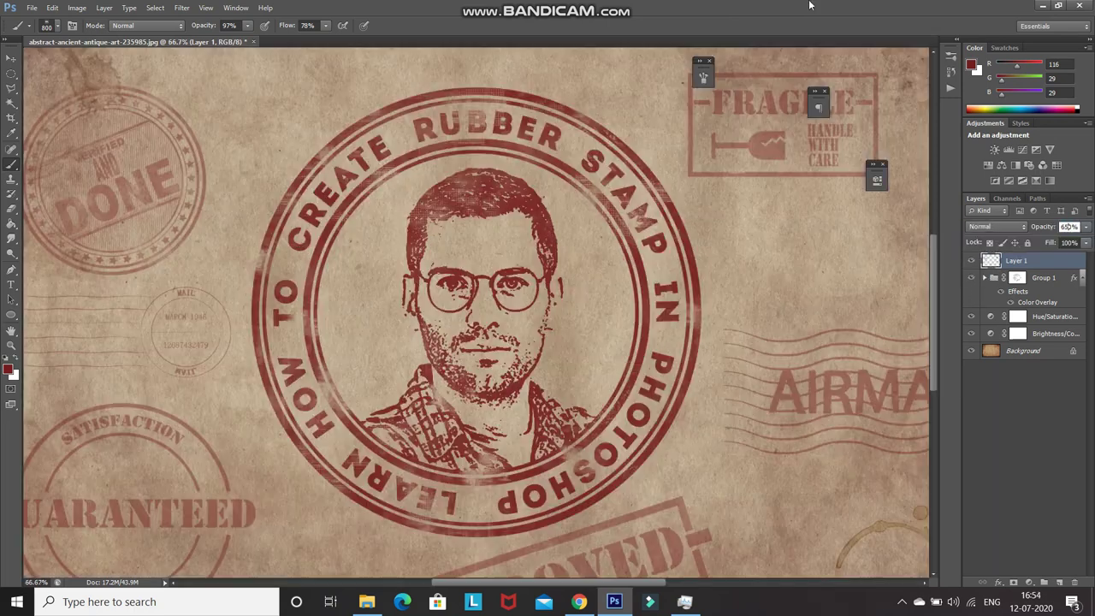